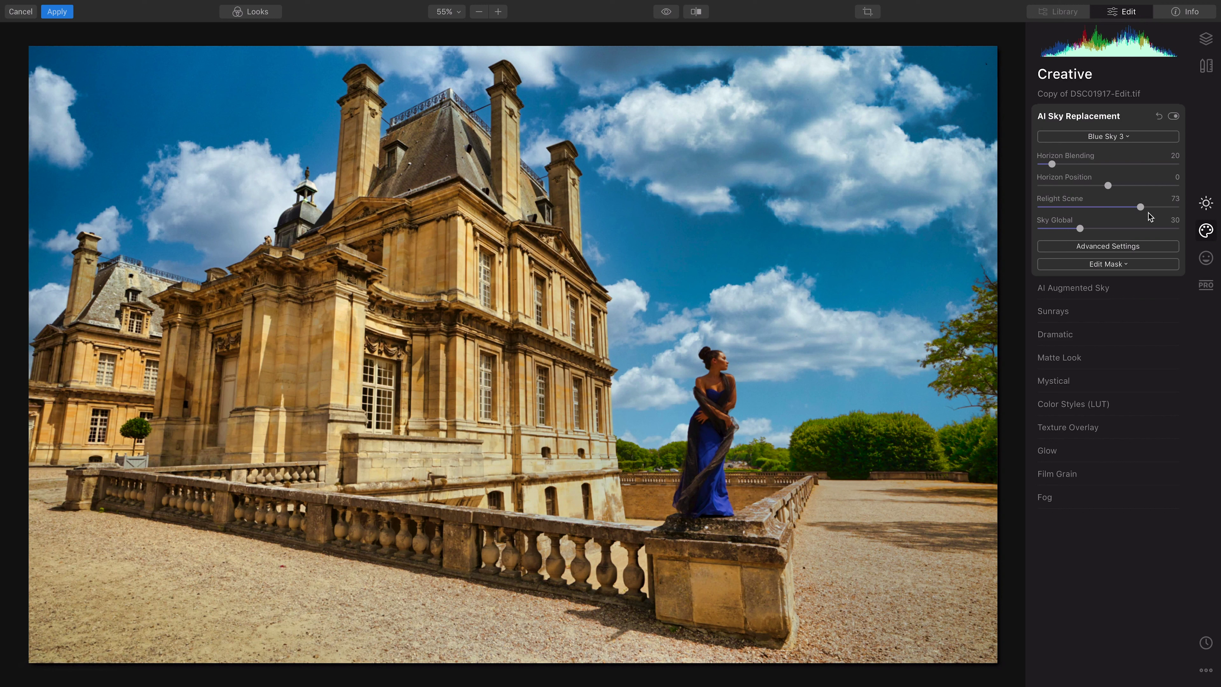
Raise Relight Scene from 73 to 84 and expand the Advanced Settings sky sliders
left_click_drag(1140, 208, 1156, 208)
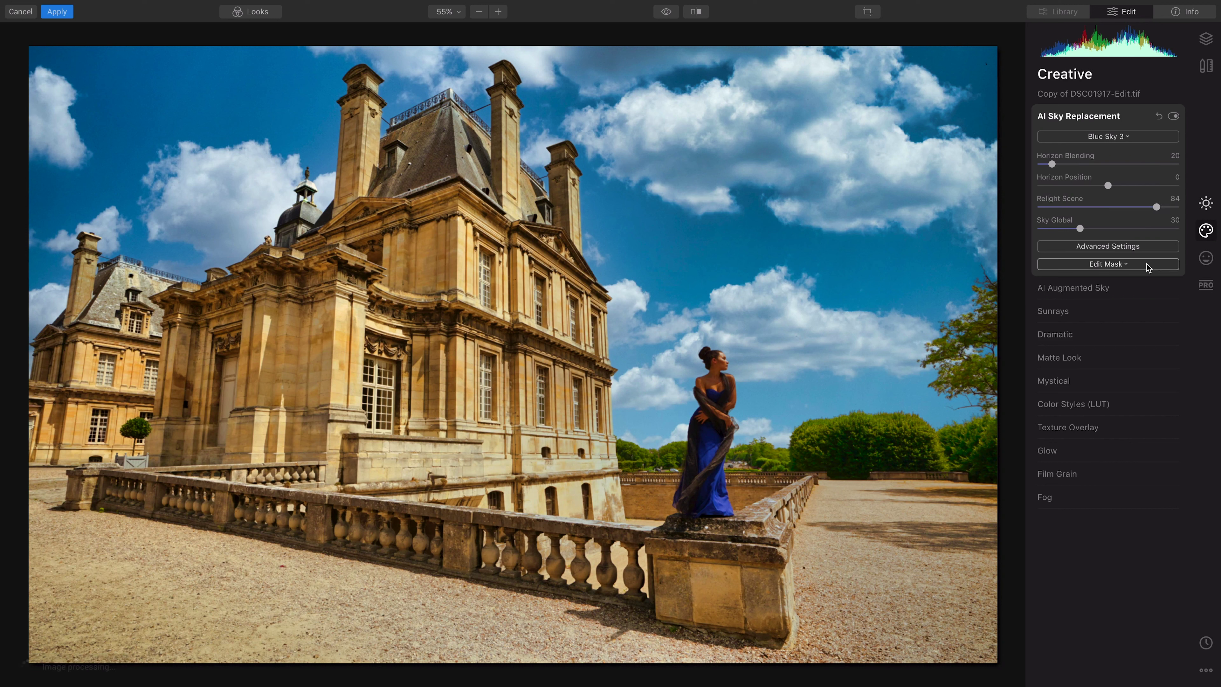
left_click(1139, 246)
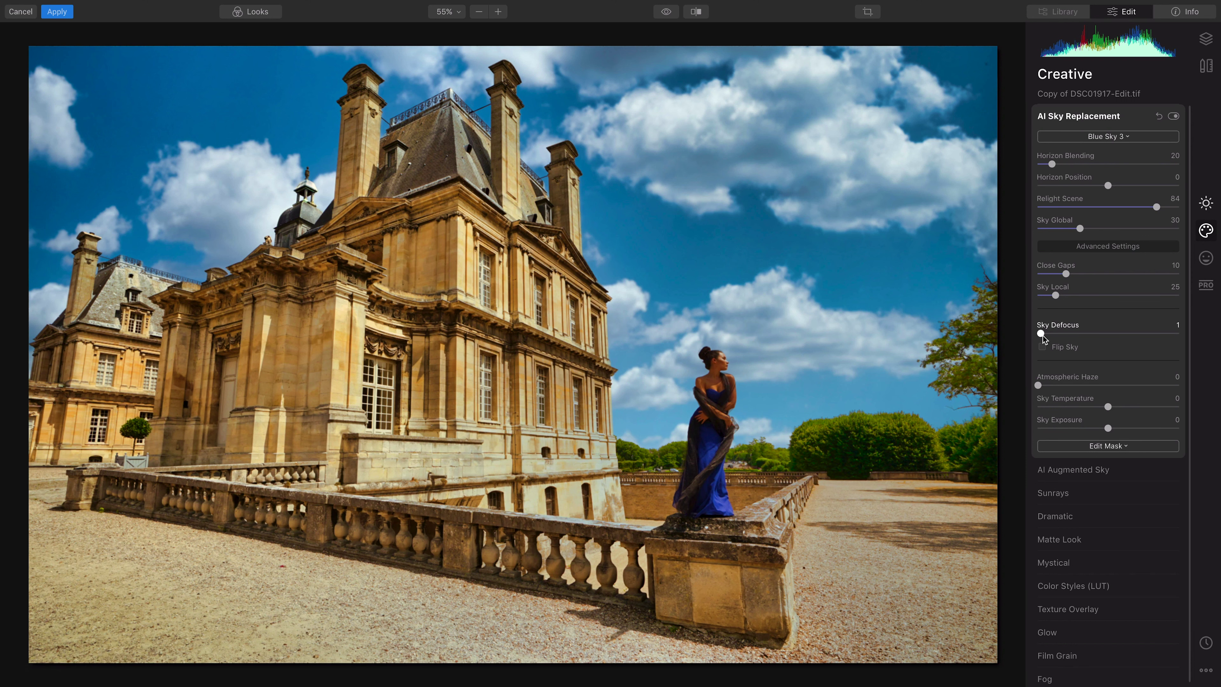
Set Sky Defocus to 2, keep Sky Temperature at 0, and brighten Sky Exposure to 18
left_click_drag(1042, 335, 1042, 335)
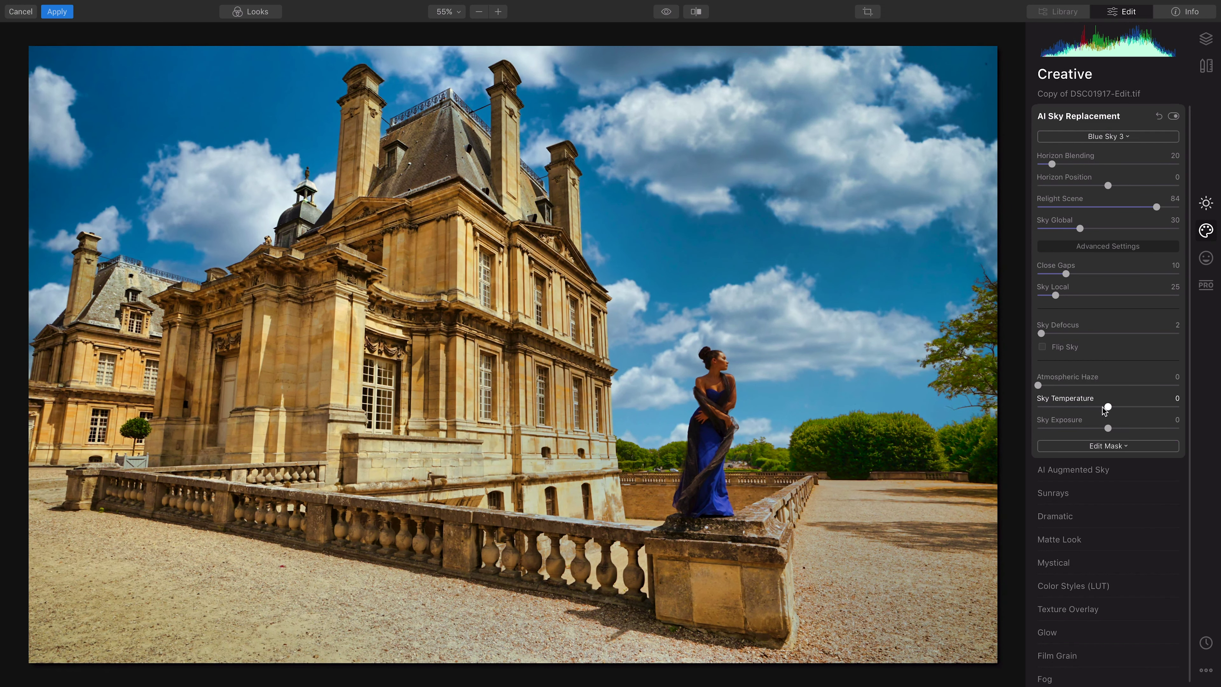
left_click_drag(1106, 407, 1058, 409)
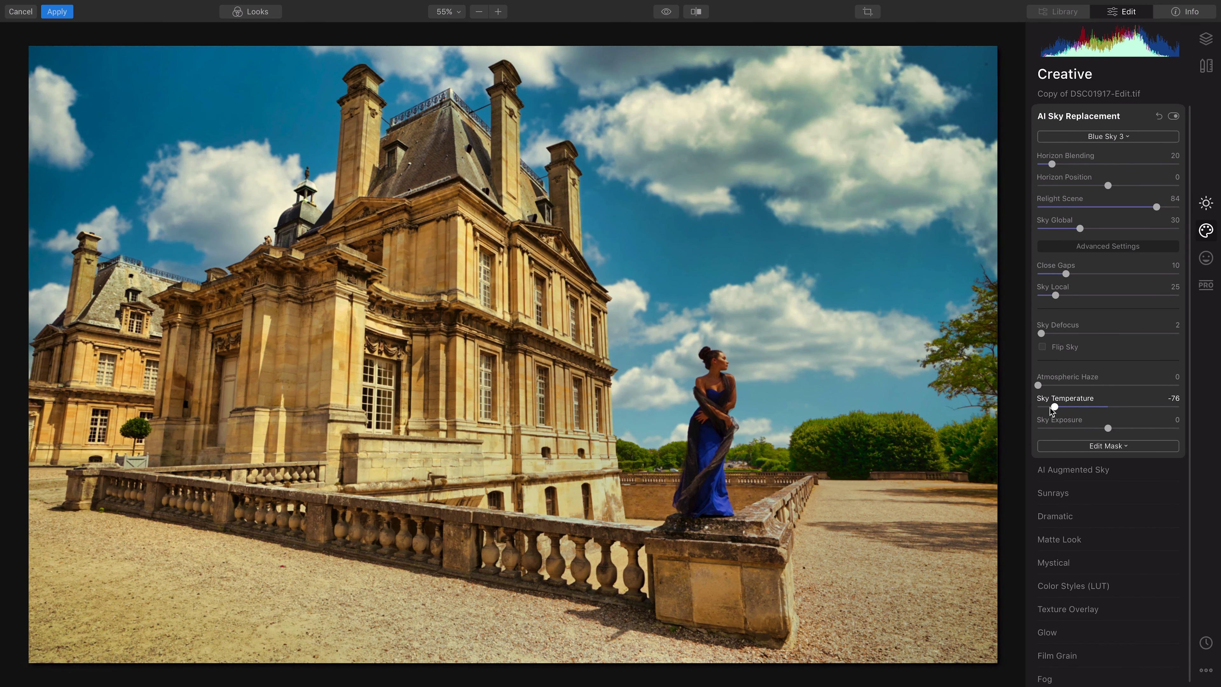
left_click_drag(1051, 407, 1122, 406)
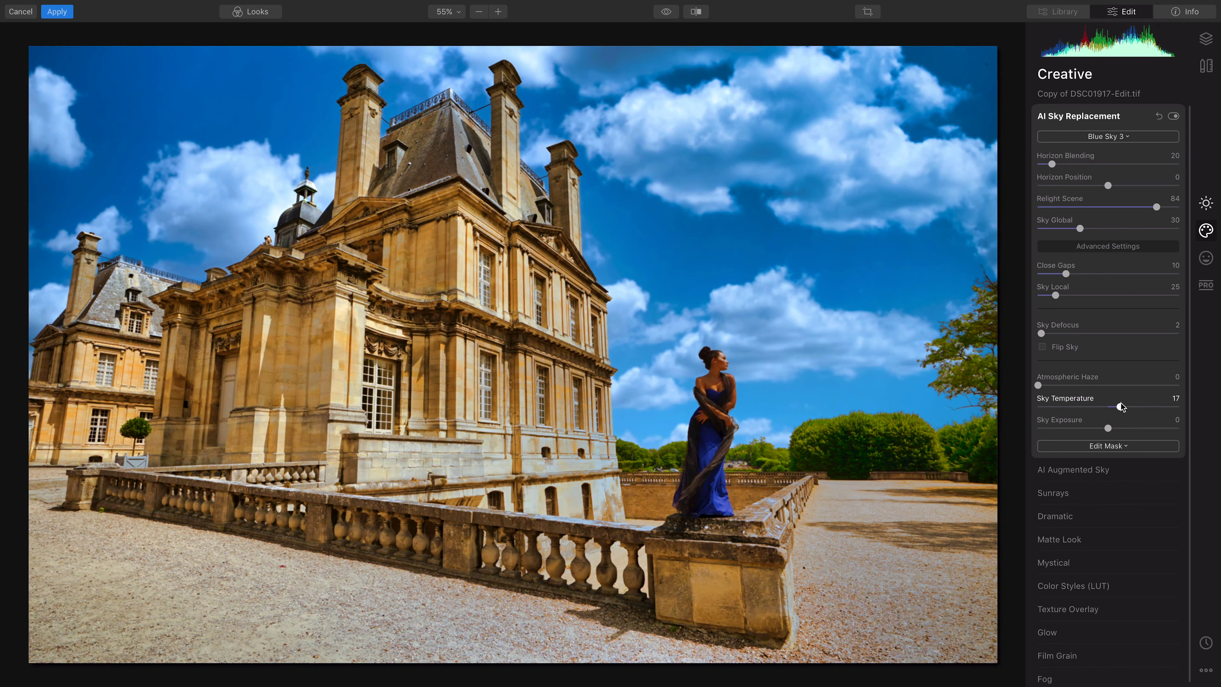
left_click_drag(1105, 406, 1108, 407)
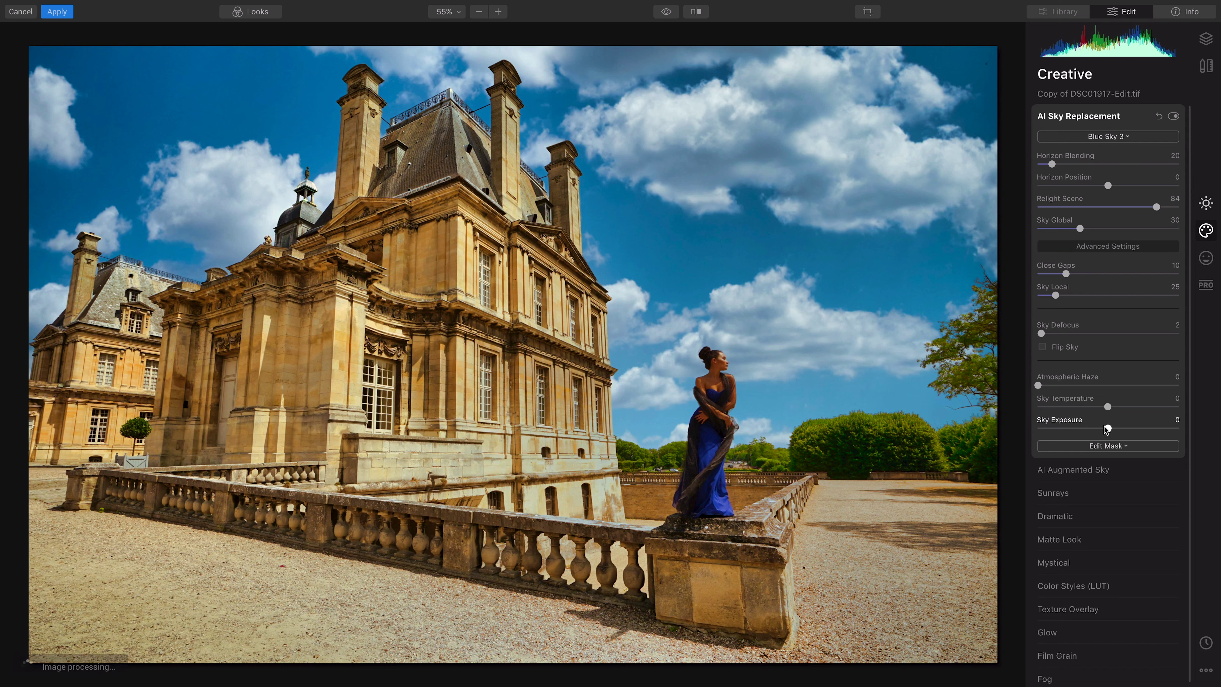
left_click_drag(1109, 428, 1070, 429)
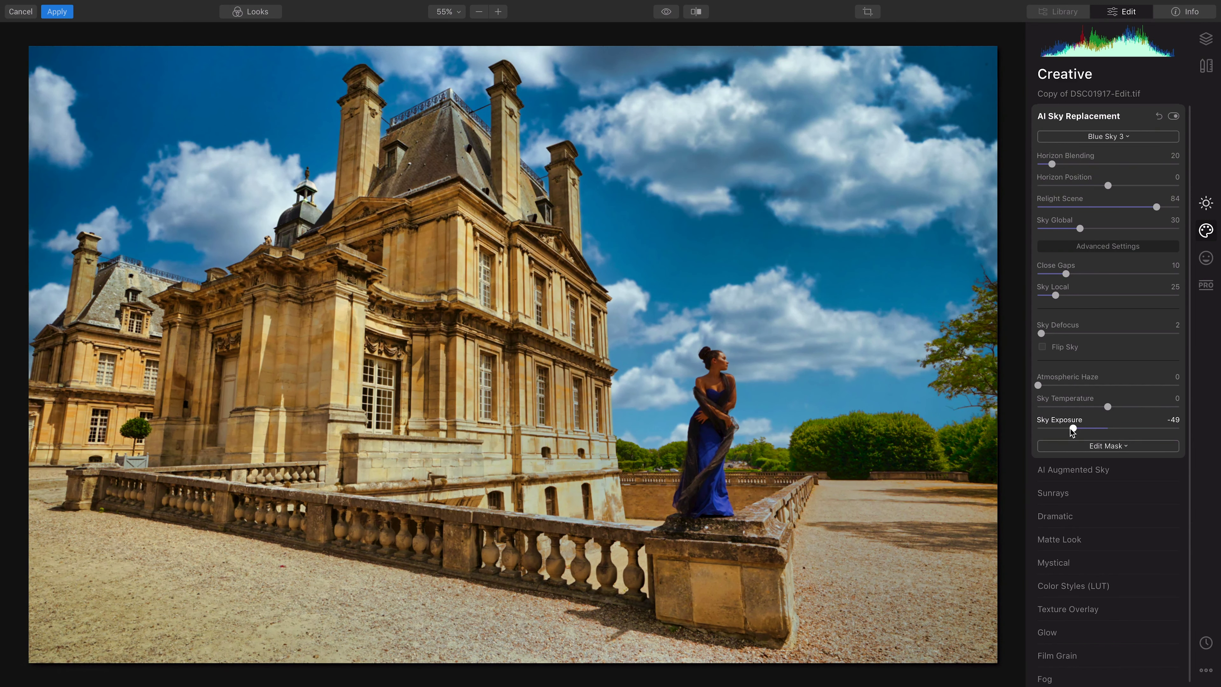
left_click_drag(1070, 428, 1122, 428)
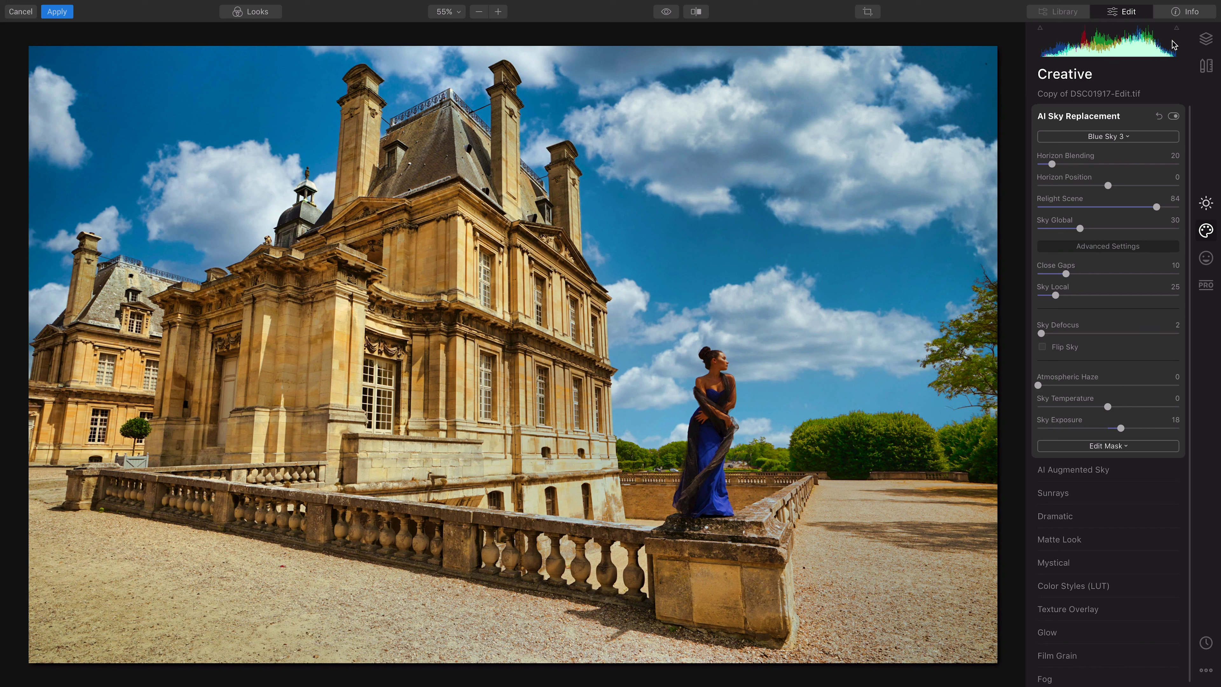
Show the layers and set the copy layer's Adjustments Amount to 77, keeping Image Opacity 100
left_click(1205, 40)
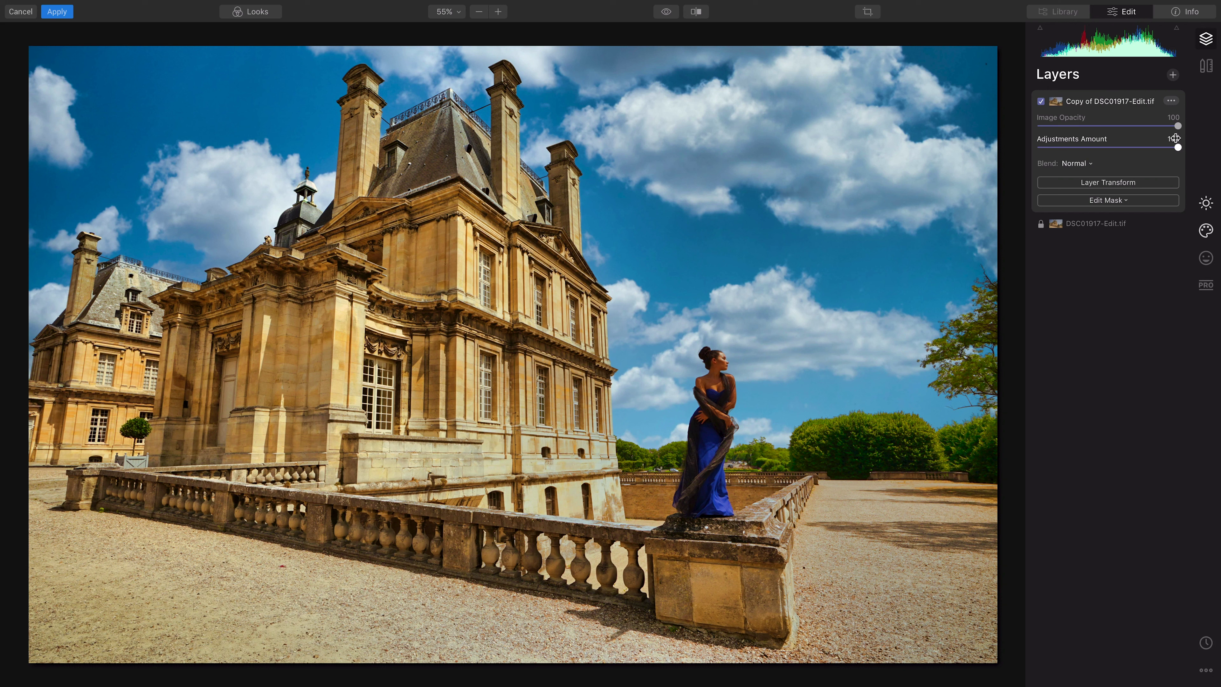
mouse_move(1177, 148)
left_mouse_down()
mouse_move(1033, 148)
mouse_move(1177, 158)
left_mouse_up()
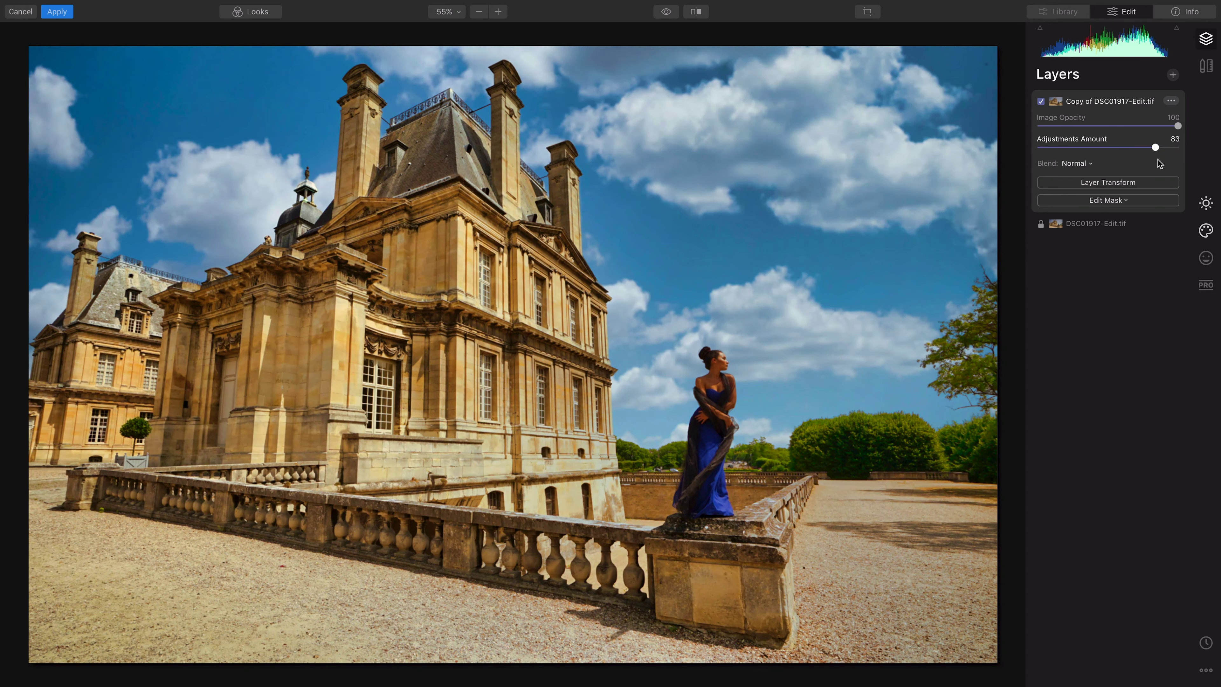
left_click_drag(1158, 160, 1151, 162)
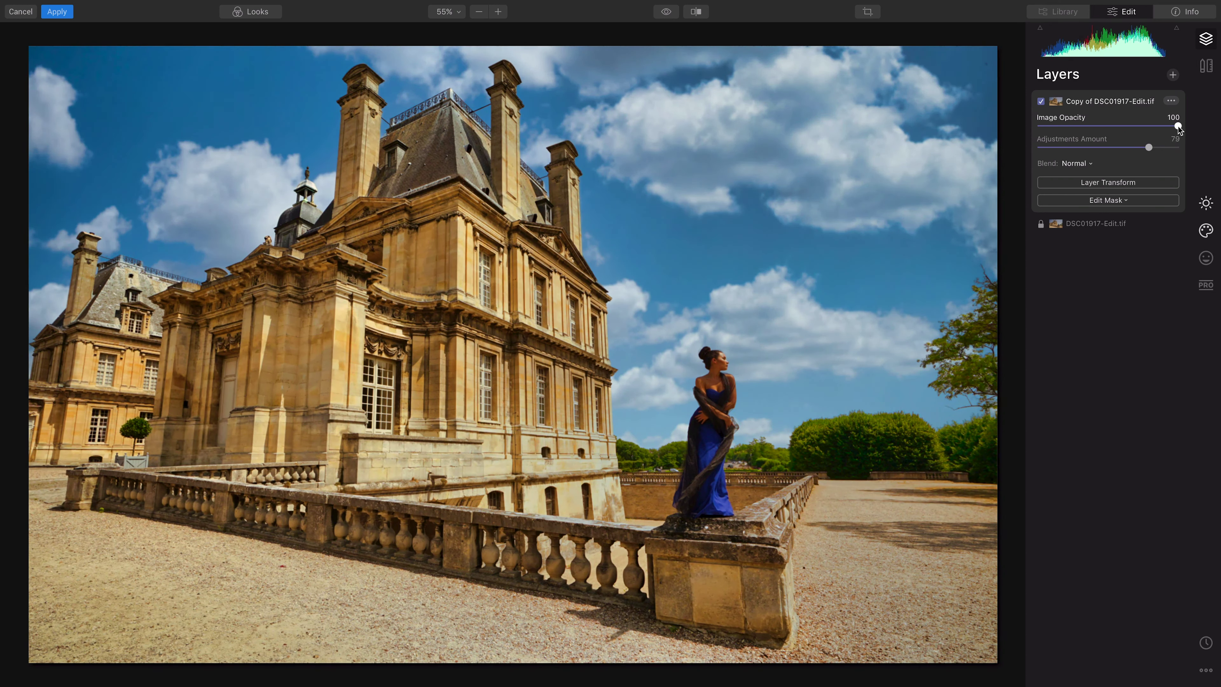
left_click_drag(1178, 126, 1148, 149)
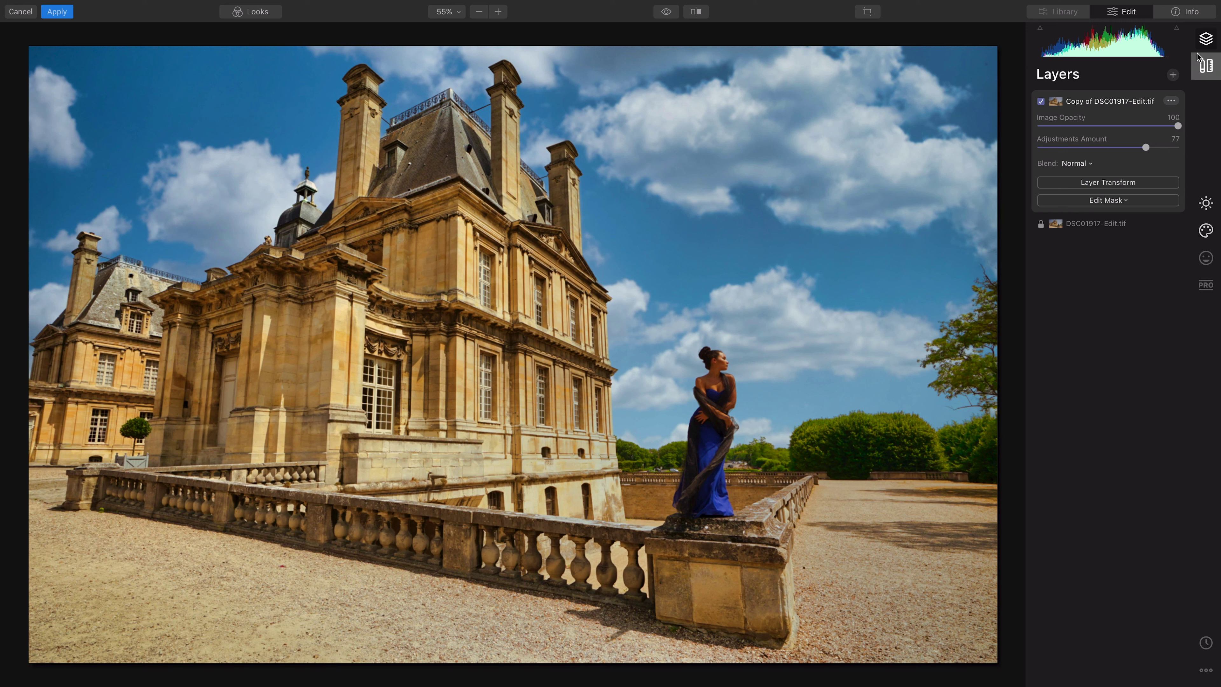
Toggle the copy layer off and on to compare, then set its Adjustments Amount to 73
left_click(1042, 101)
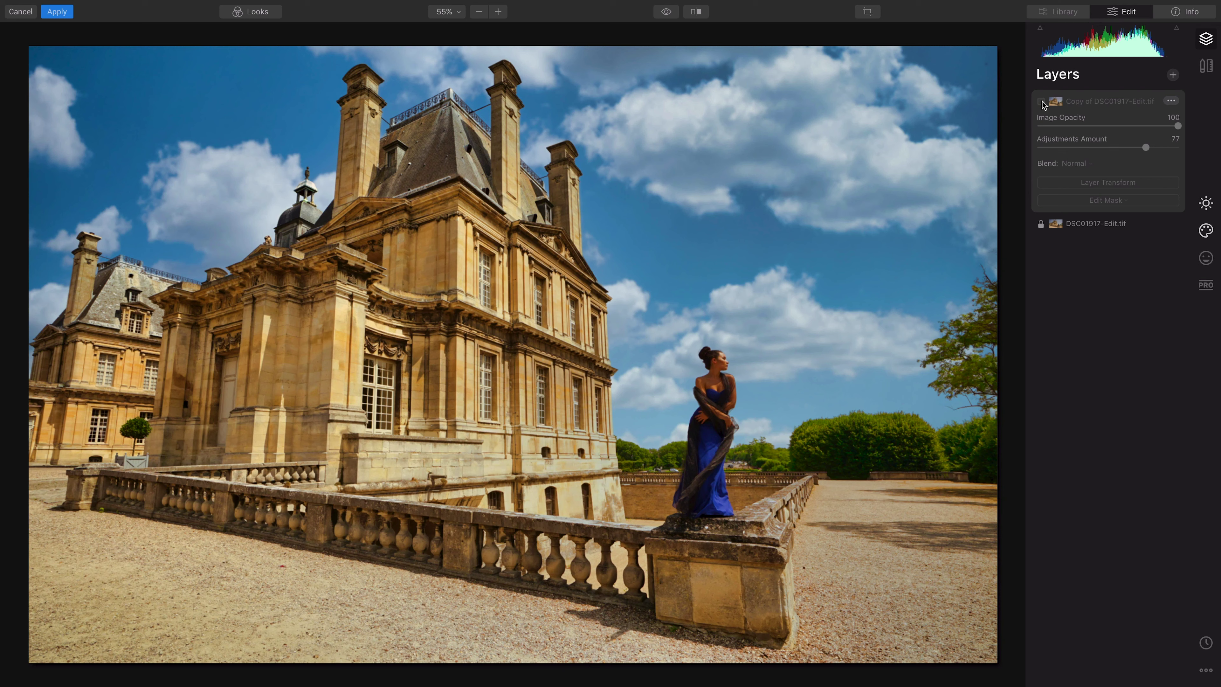
left_click(1041, 101)
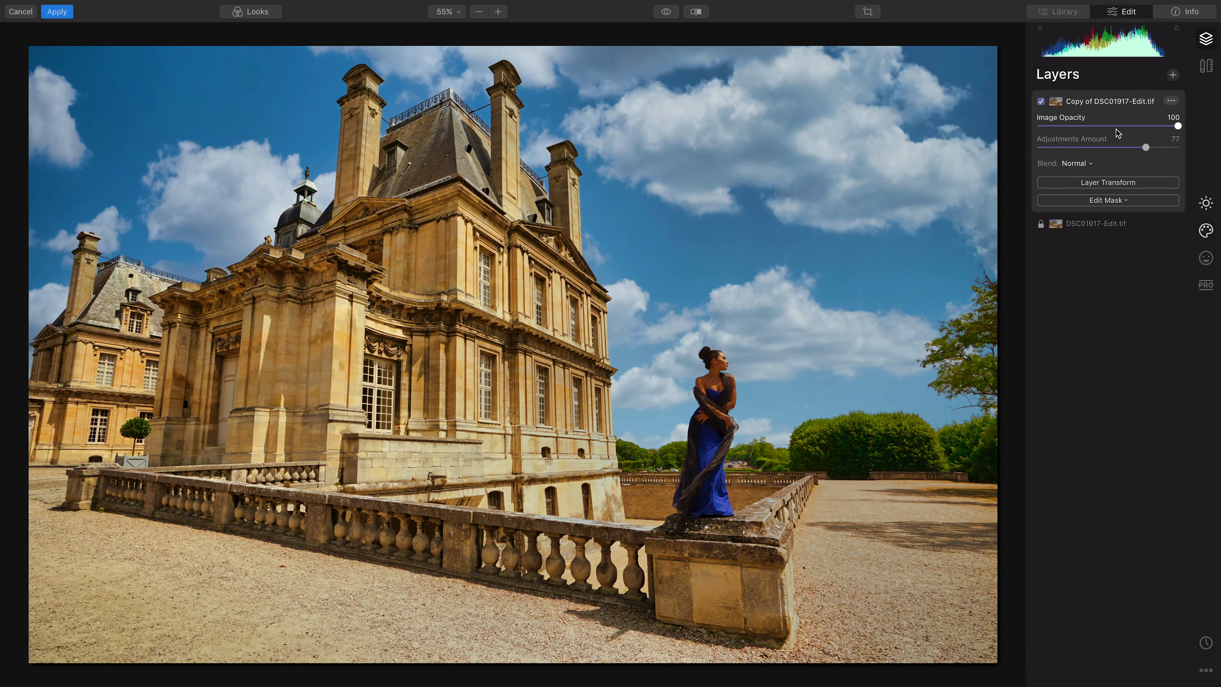
left_click_drag(1144, 147, 1205, 164)
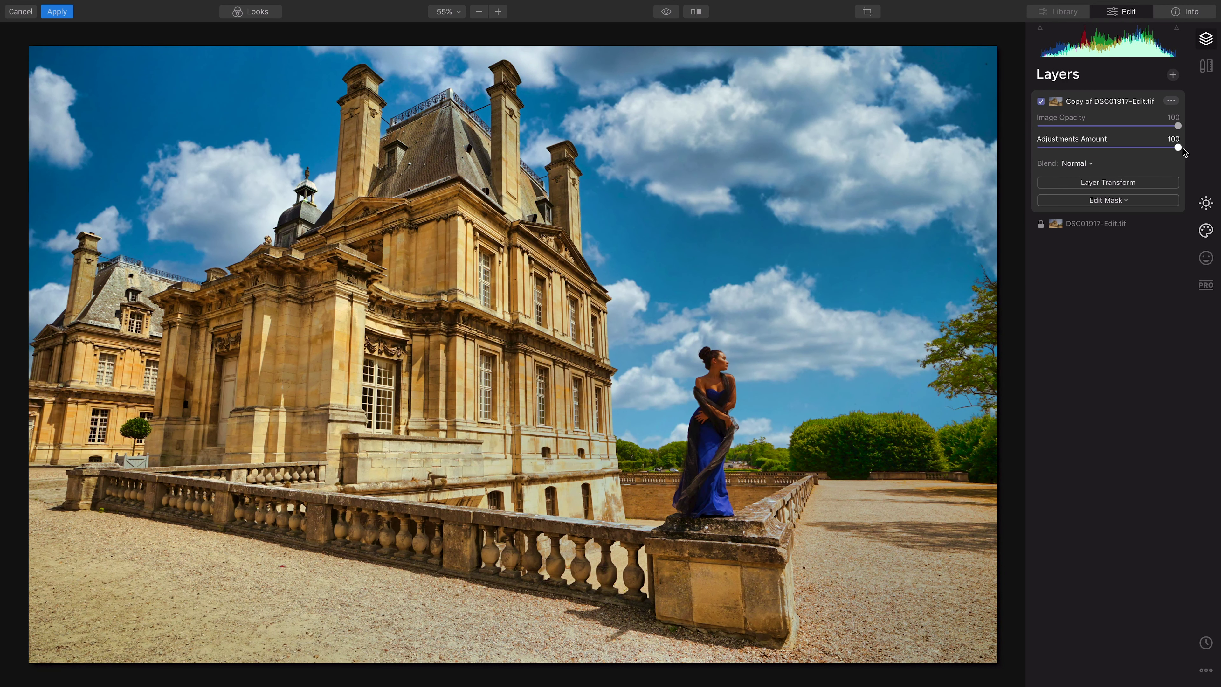
left_click_drag(1177, 149, 1156, 150)
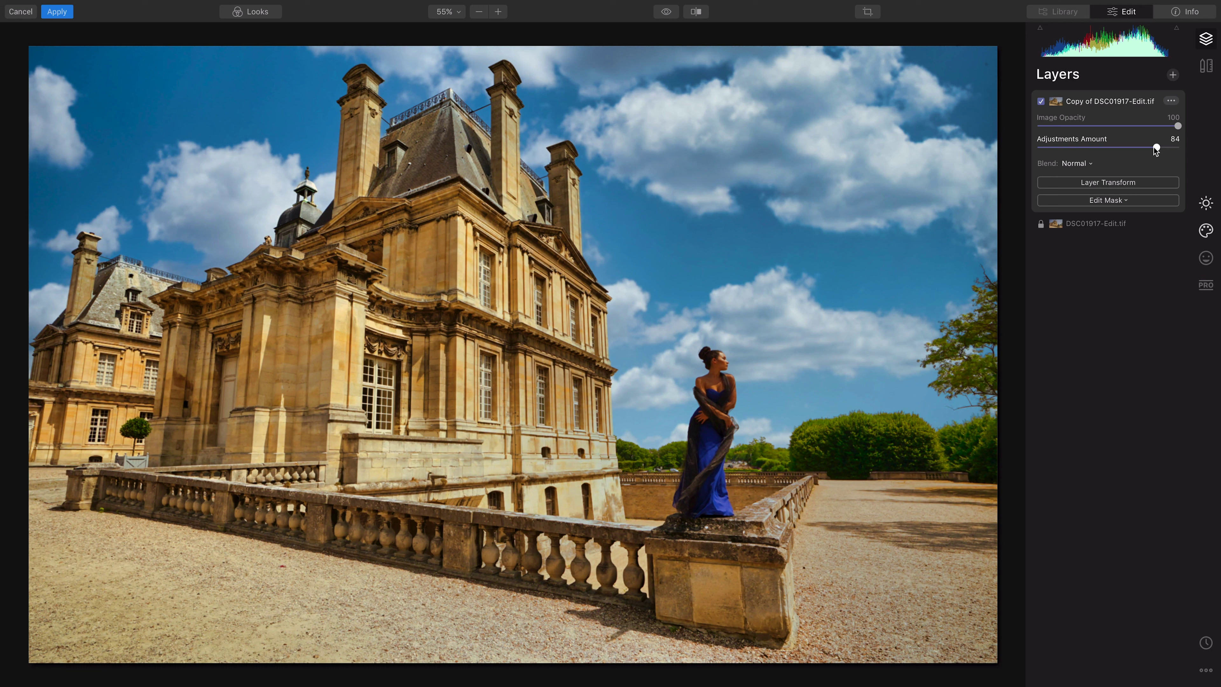
left_click_drag(1155, 149, 1140, 152)
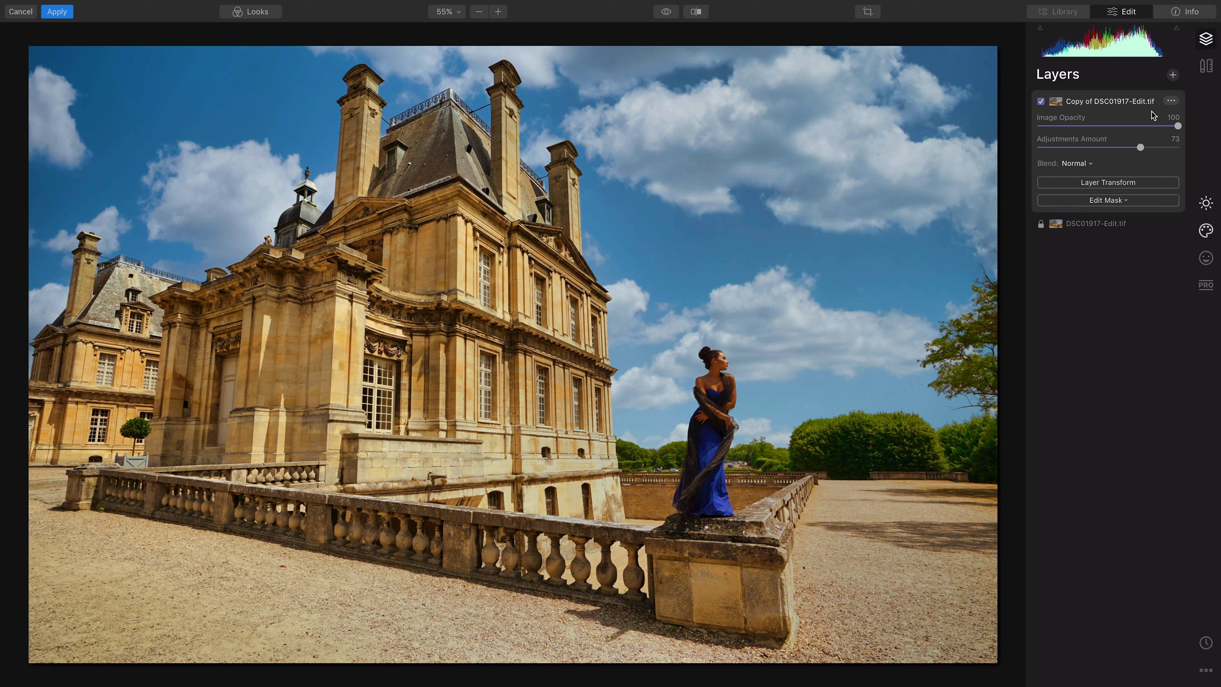
Add Adjustment Layer 1 and expand AI Skin Enhancer under the Portrait tools
left_click(1173, 76)
left_click(1152, 90)
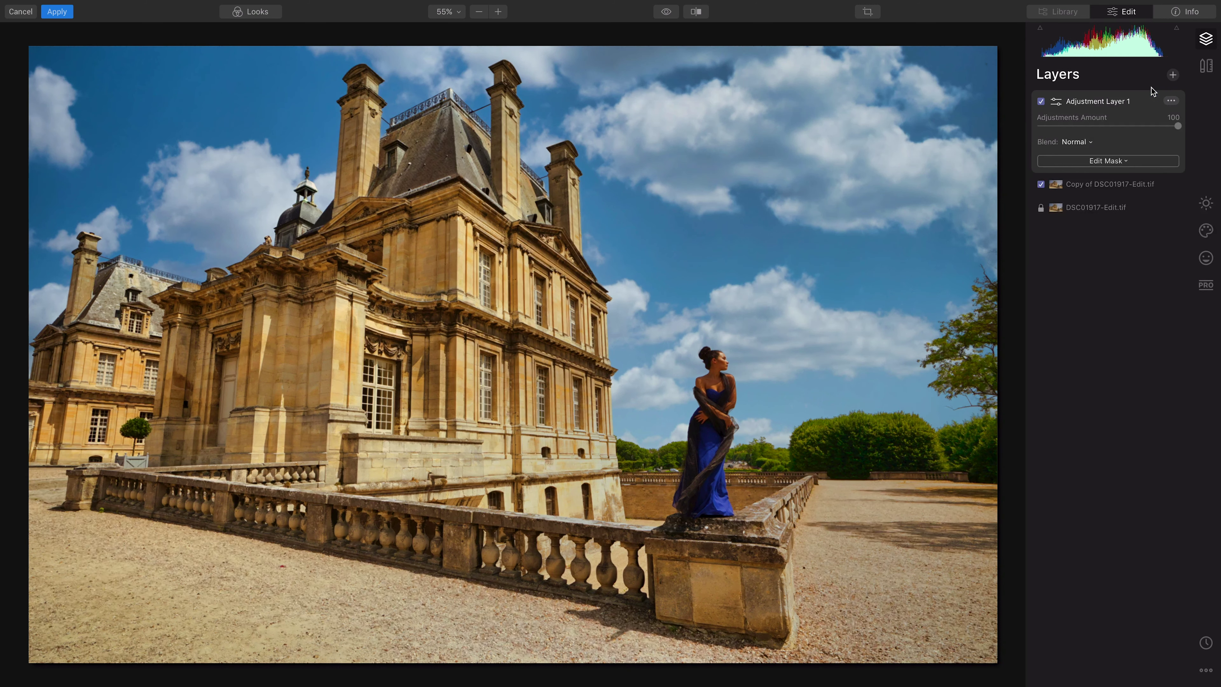
left_click(1208, 258)
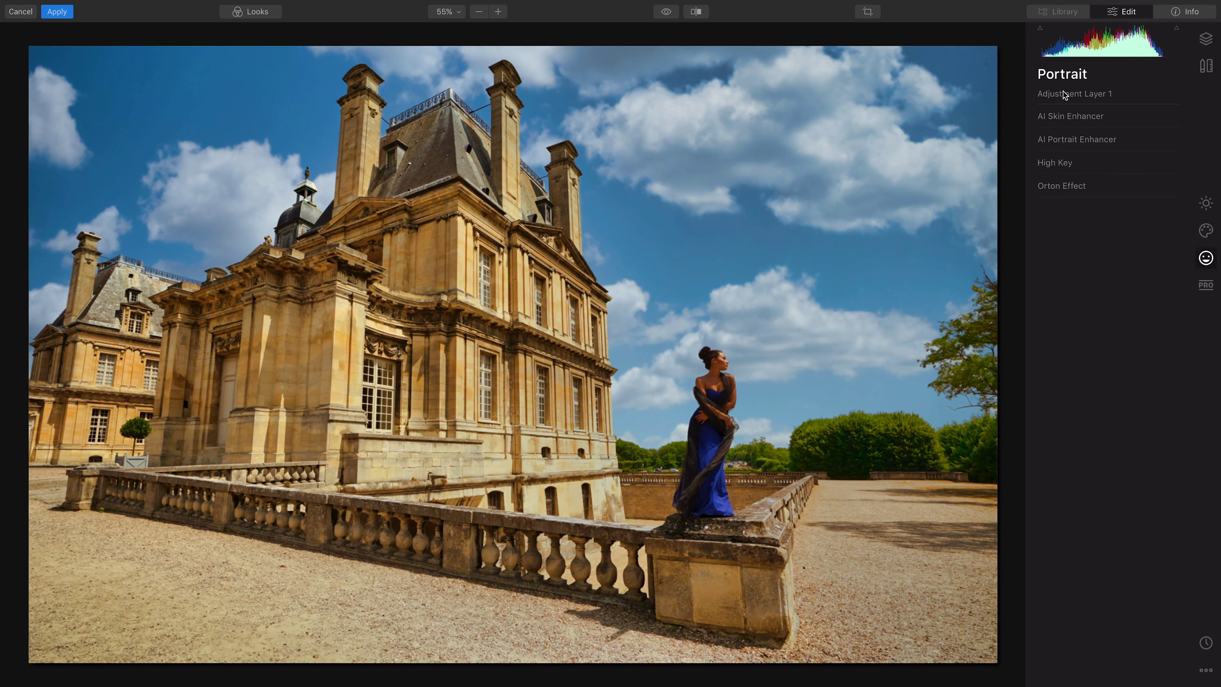
left_click(1077, 116)
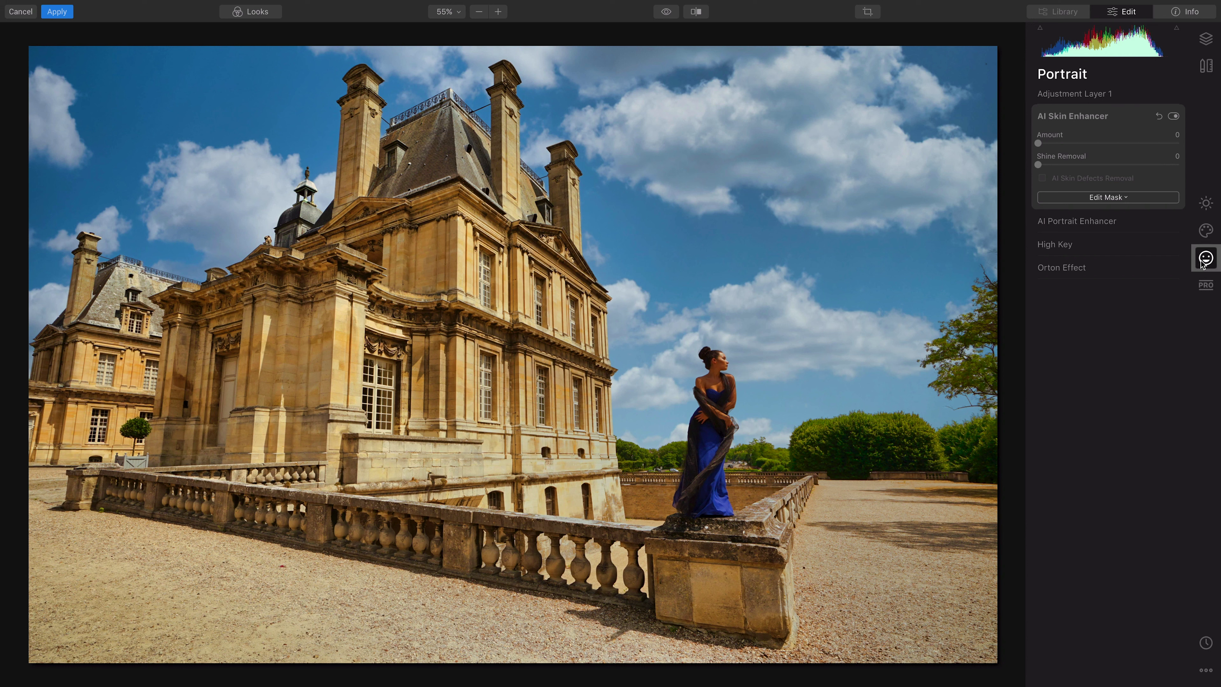
Show the Professional tools, briefly previewing Split Toning, Color Enhancer, Adjustable Gradient and Advanced Contrast
left_click(1206, 286)
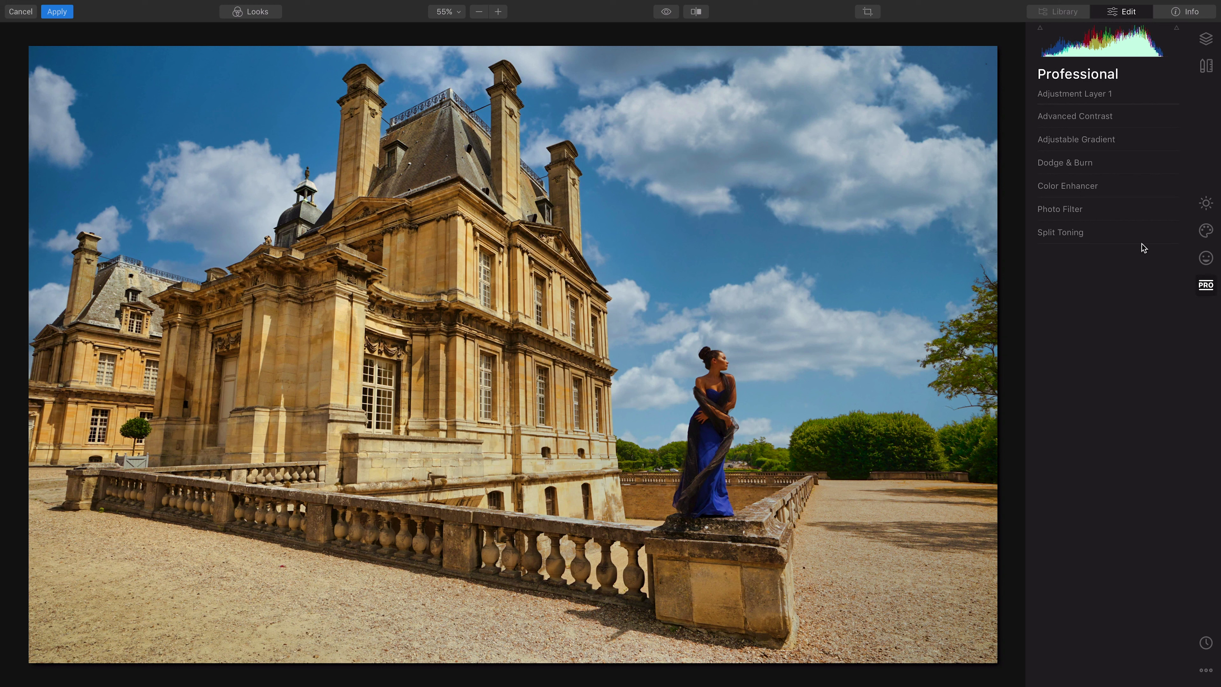
left_click(1133, 239)
left_click(1133, 240)
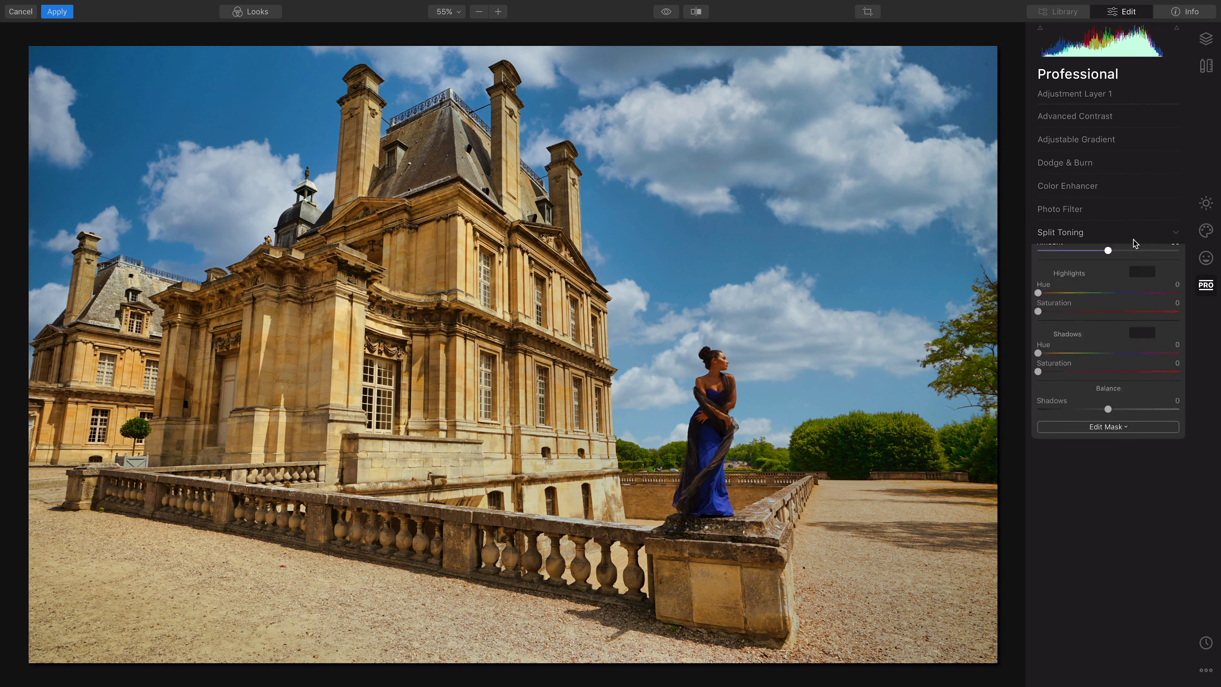
left_click(1117, 194)
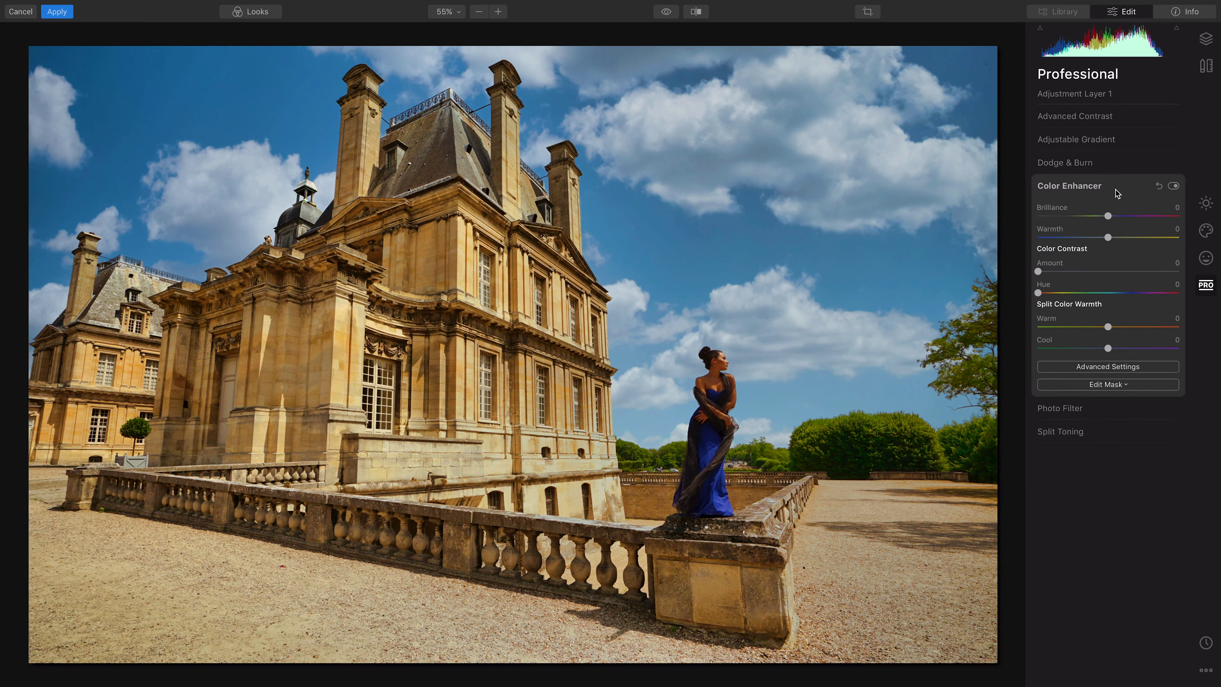
left_click(1101, 162)
left_click(1101, 162)
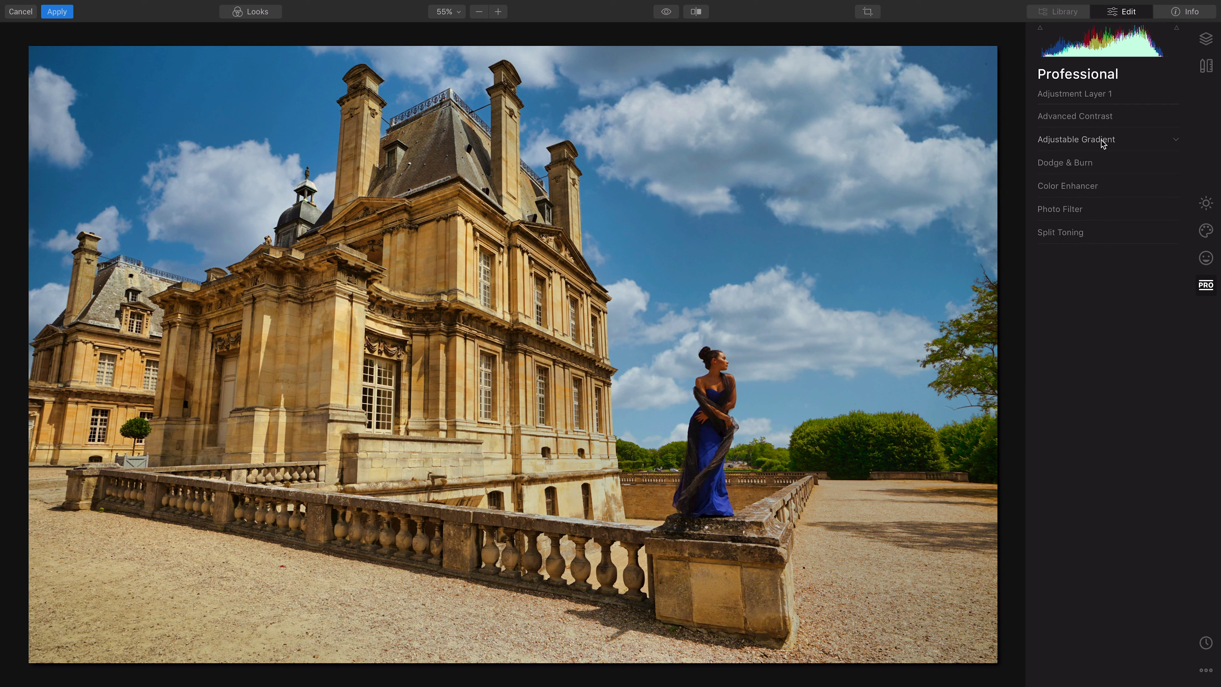
left_click(1101, 141)
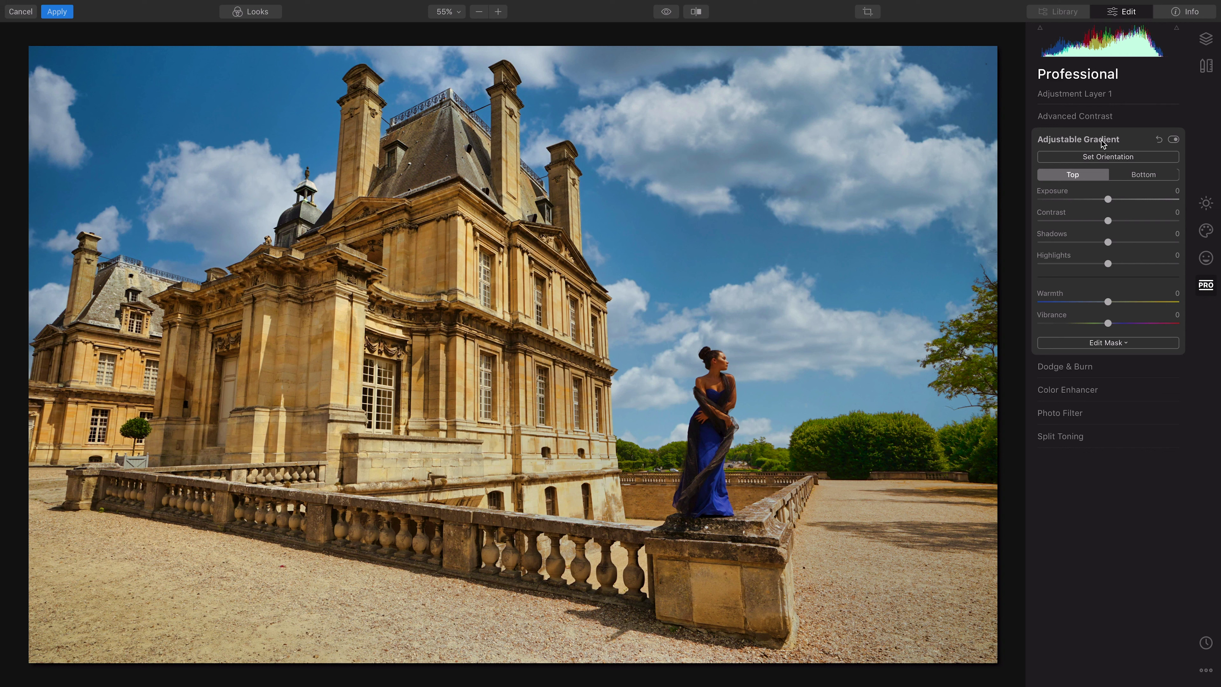
left_click(1101, 140)
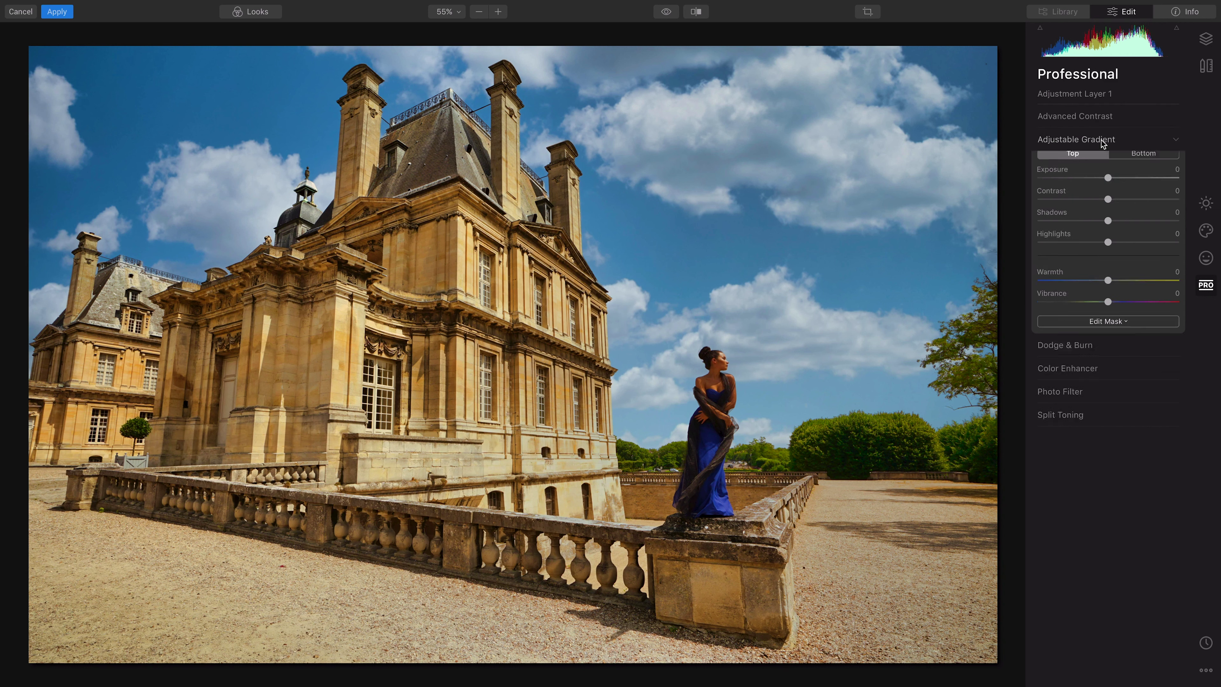
left_click(1096, 119)
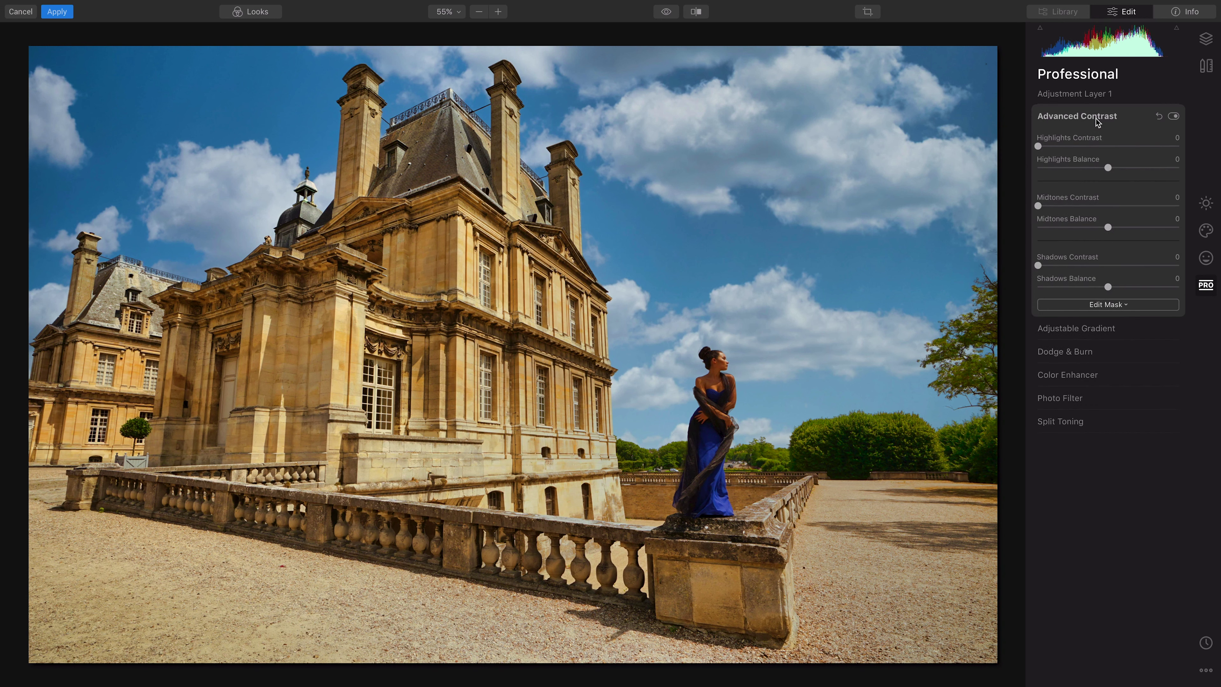
left_click(1098, 120)
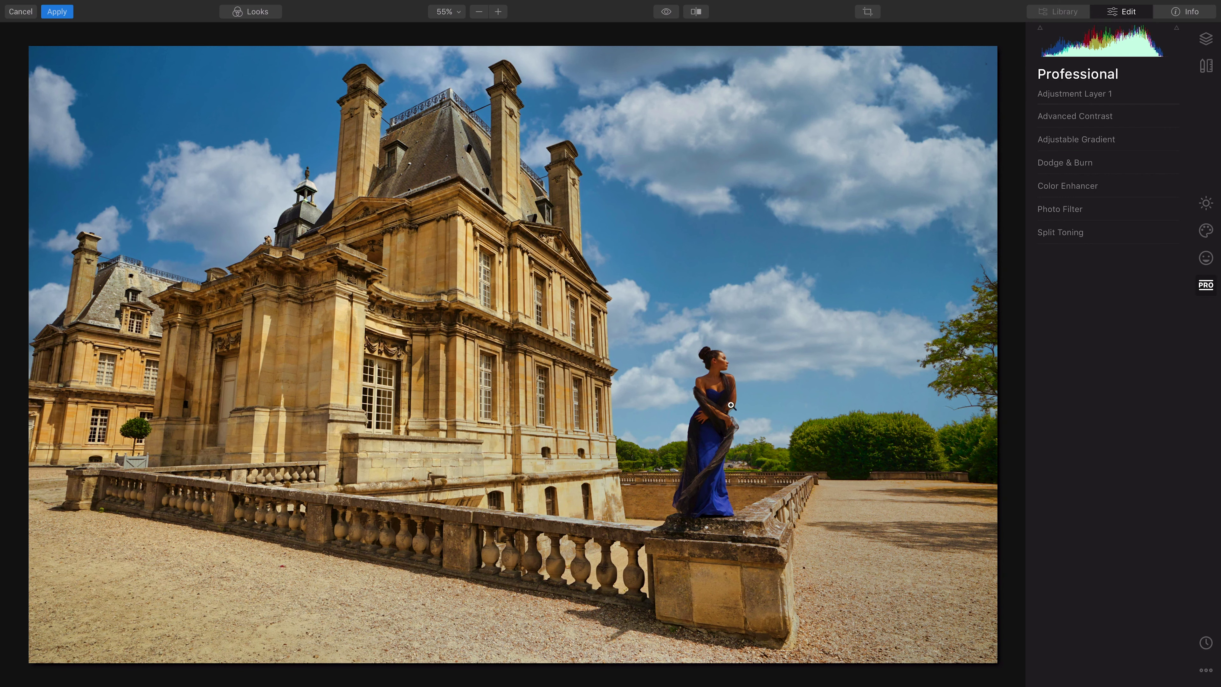
left_click(717, 386)
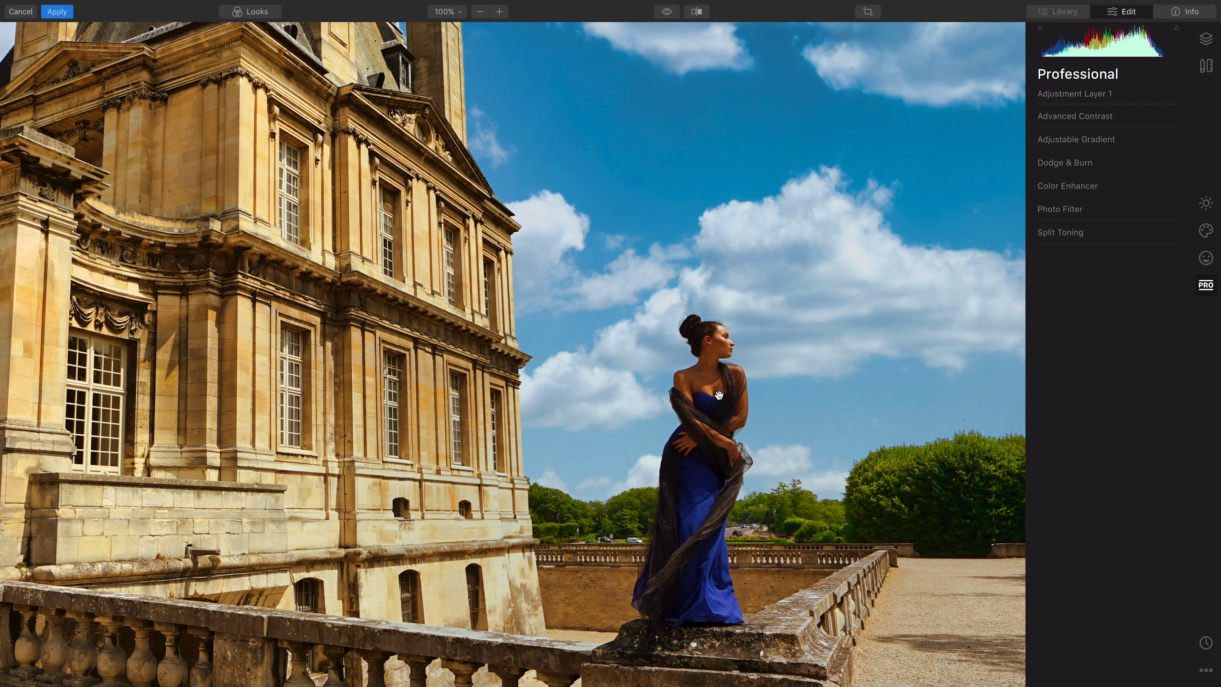
left_click(713, 390)
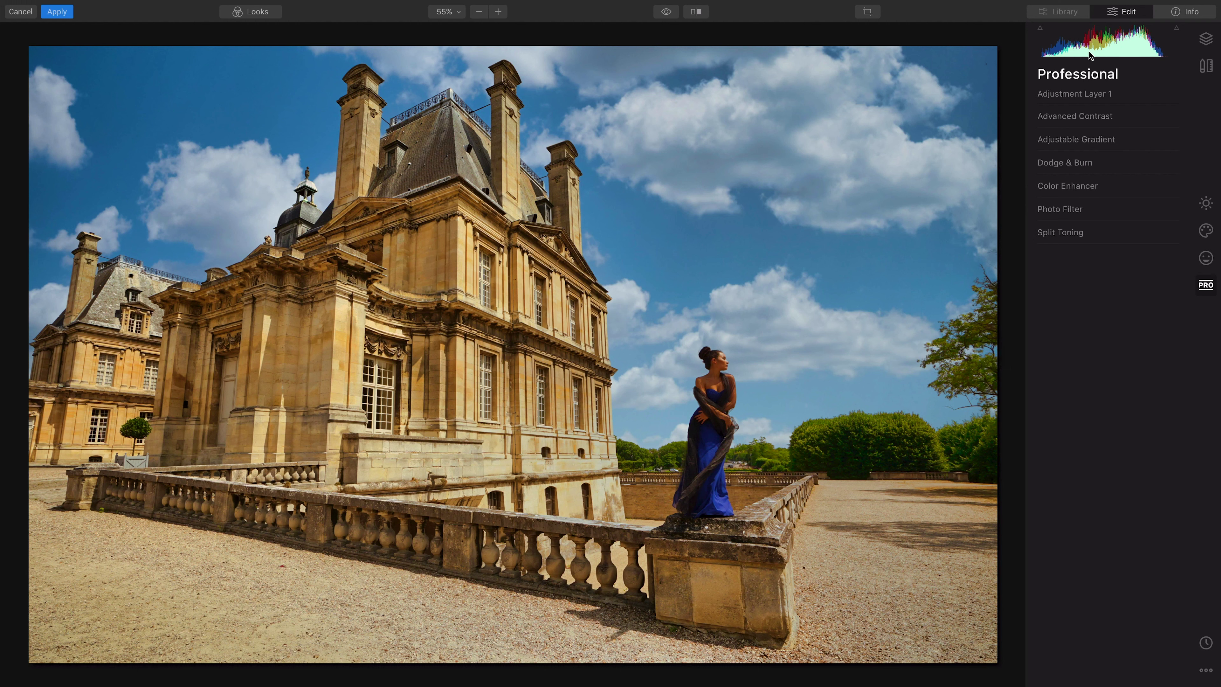
Delete Adjustment Layer 1, then toggle the sky copy layer off and on to compare
left_click(1207, 46)
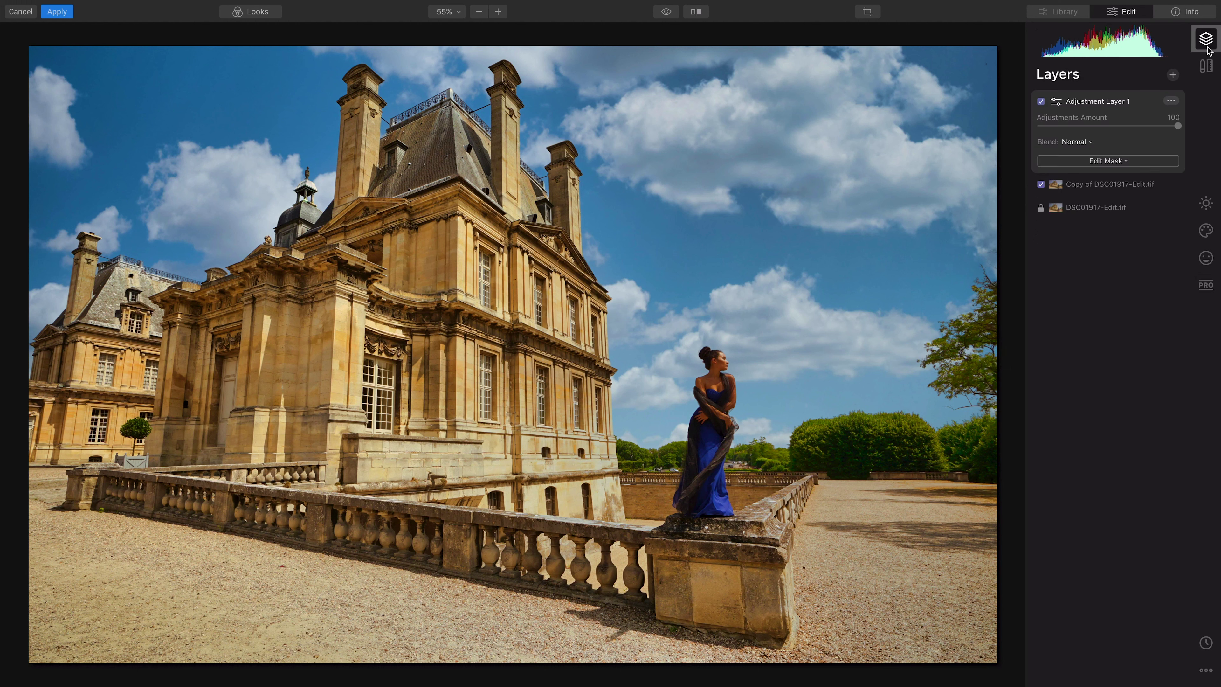
left_click(1171, 102)
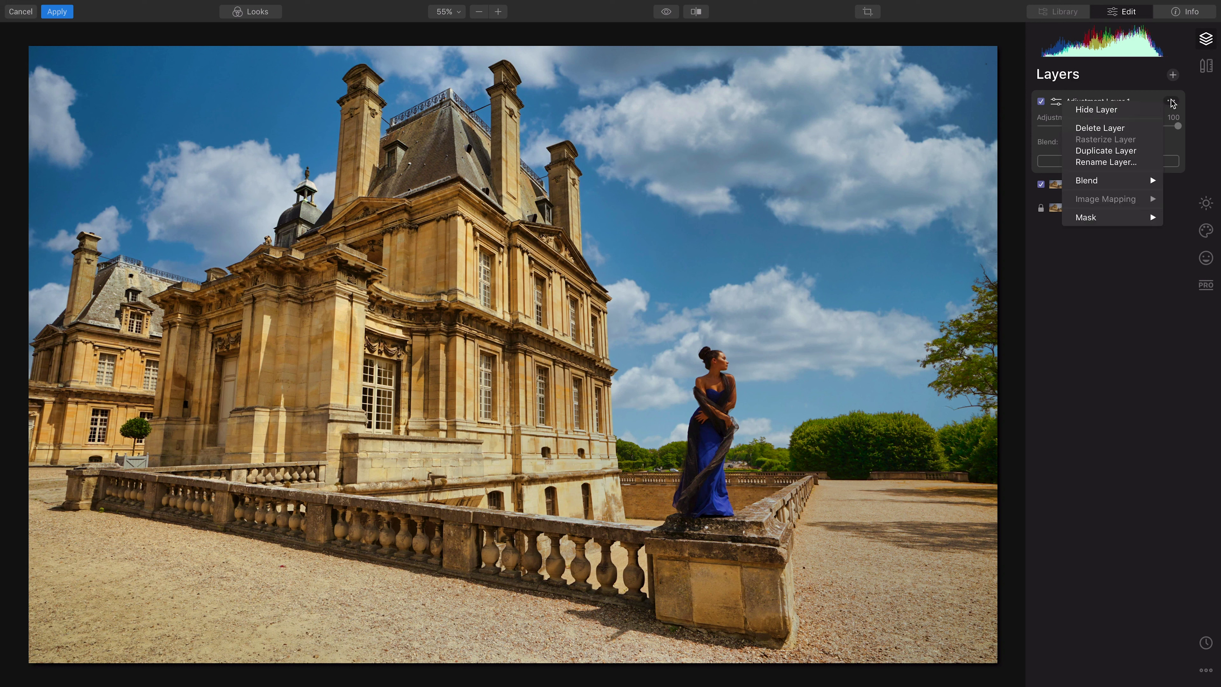
left_click(1137, 128)
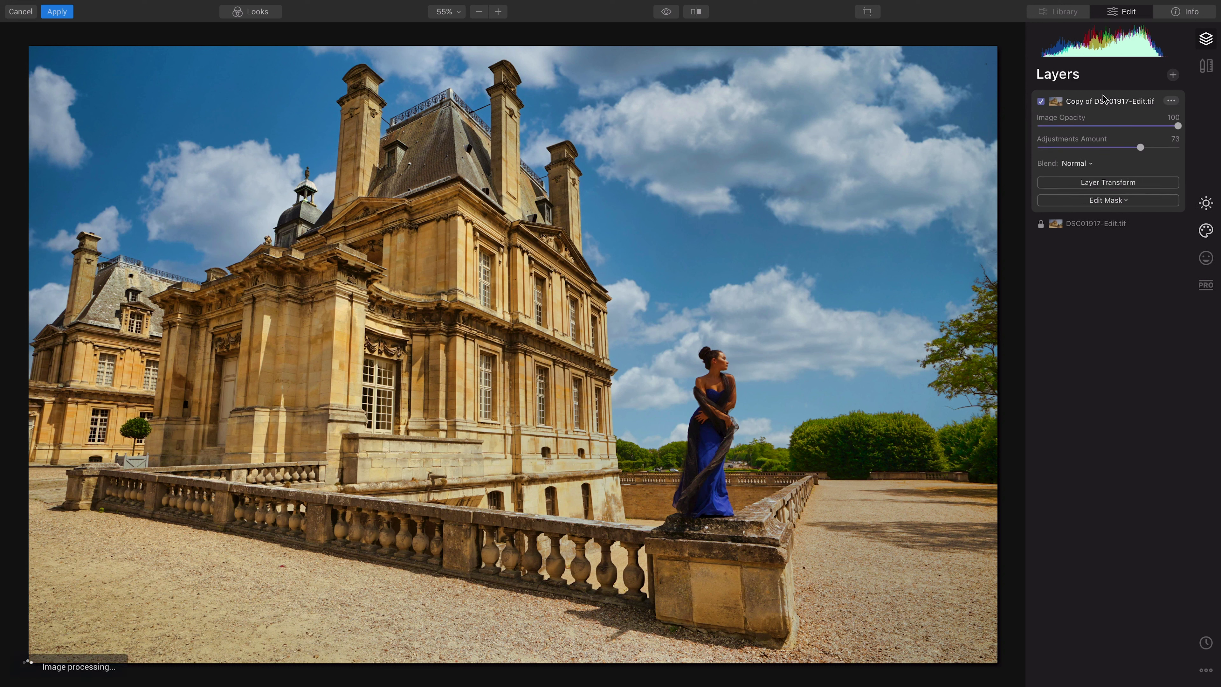
left_click(1041, 104)
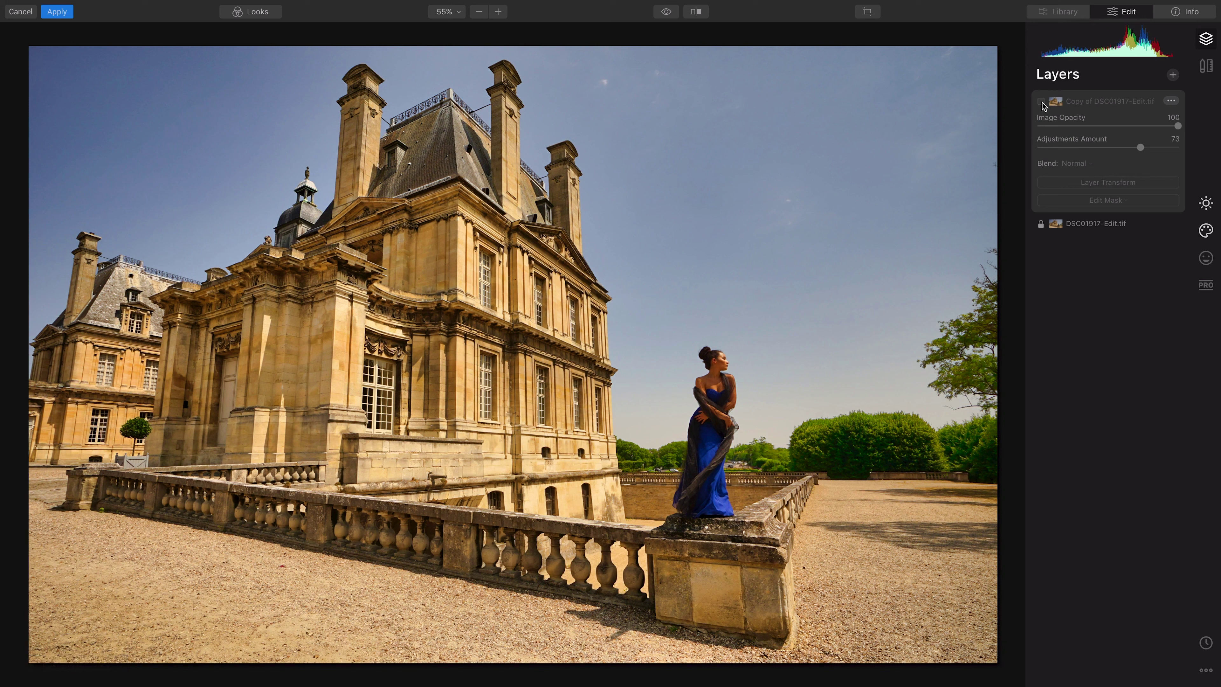
left_click(1042, 103)
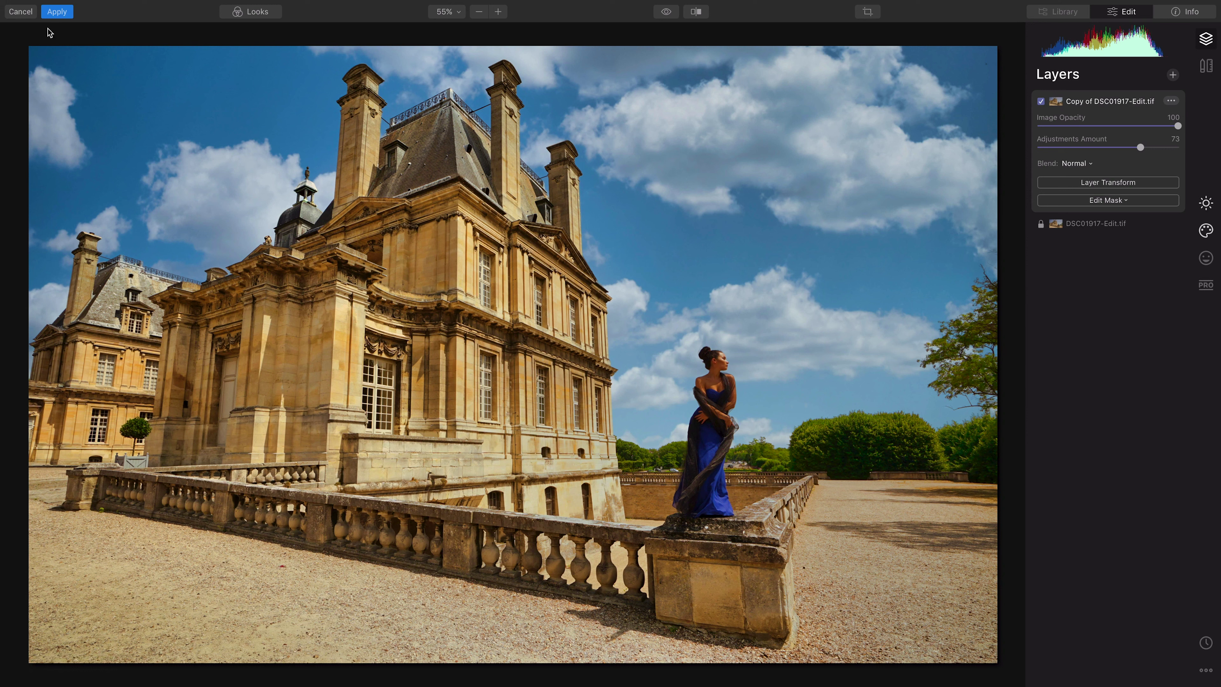
Apply the Luminar edits, sending the sky-replaced château photo back to Lightroom
left_click(61, 15)
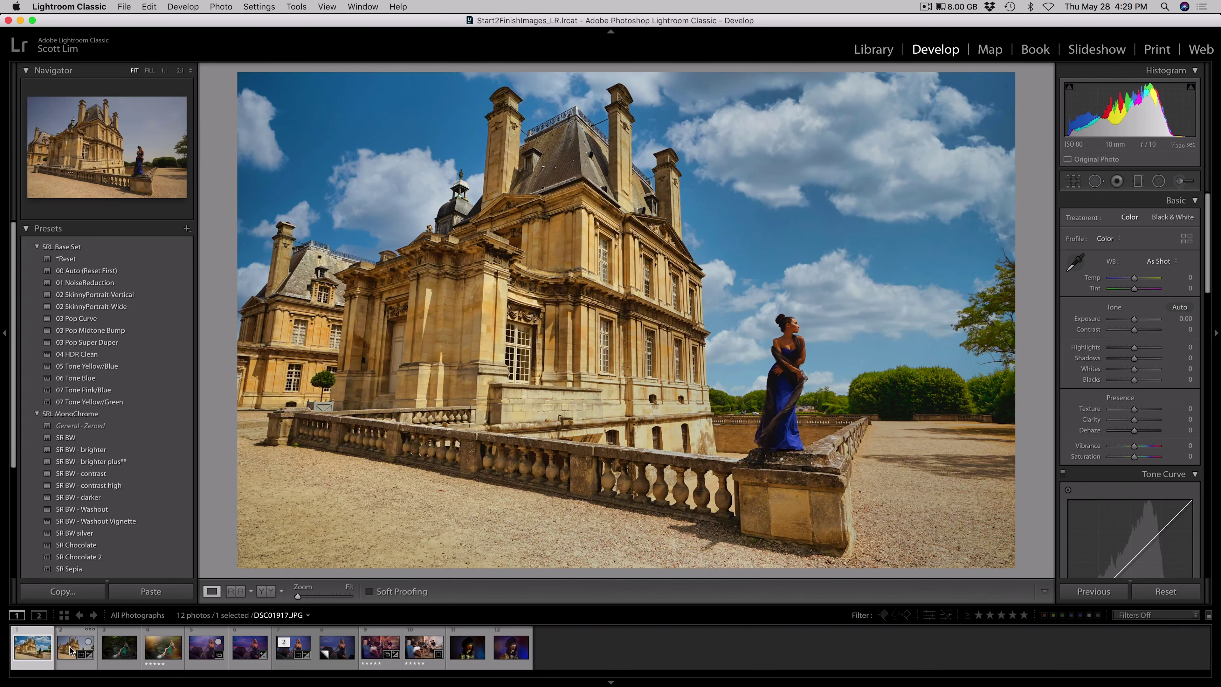
Compare the original photo with the sky-replaced DSC01917-Edit.tif, then start a Radial Filter
left_click(70, 651)
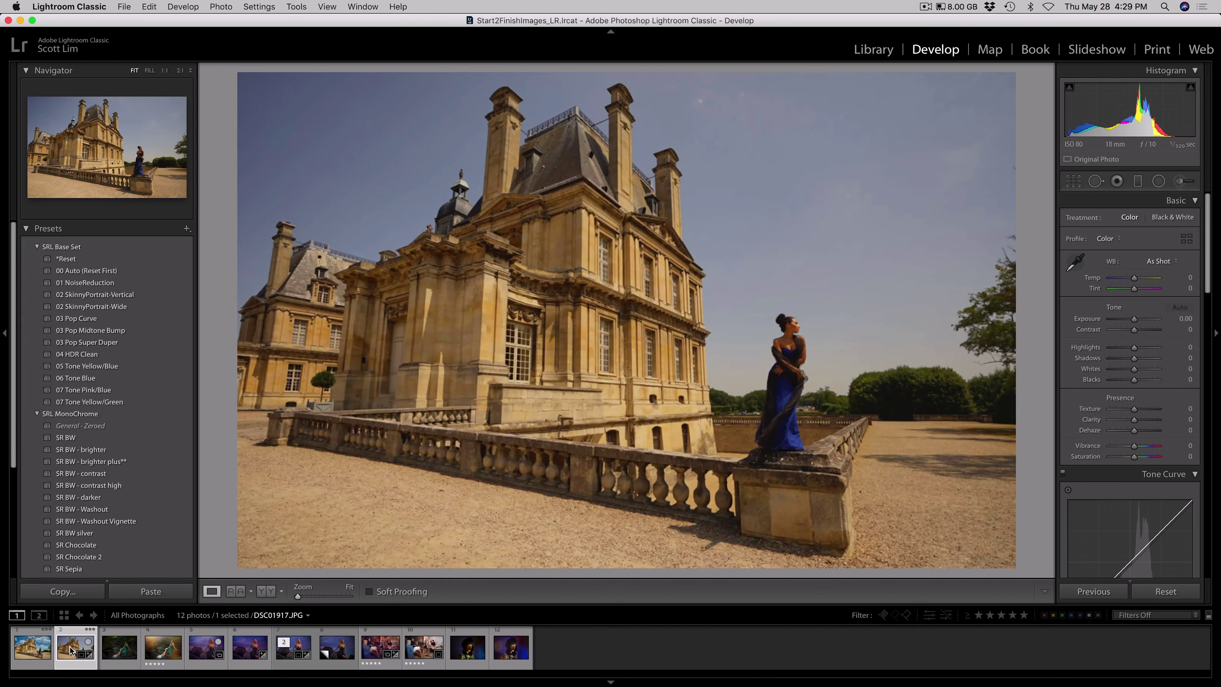
key("Left")
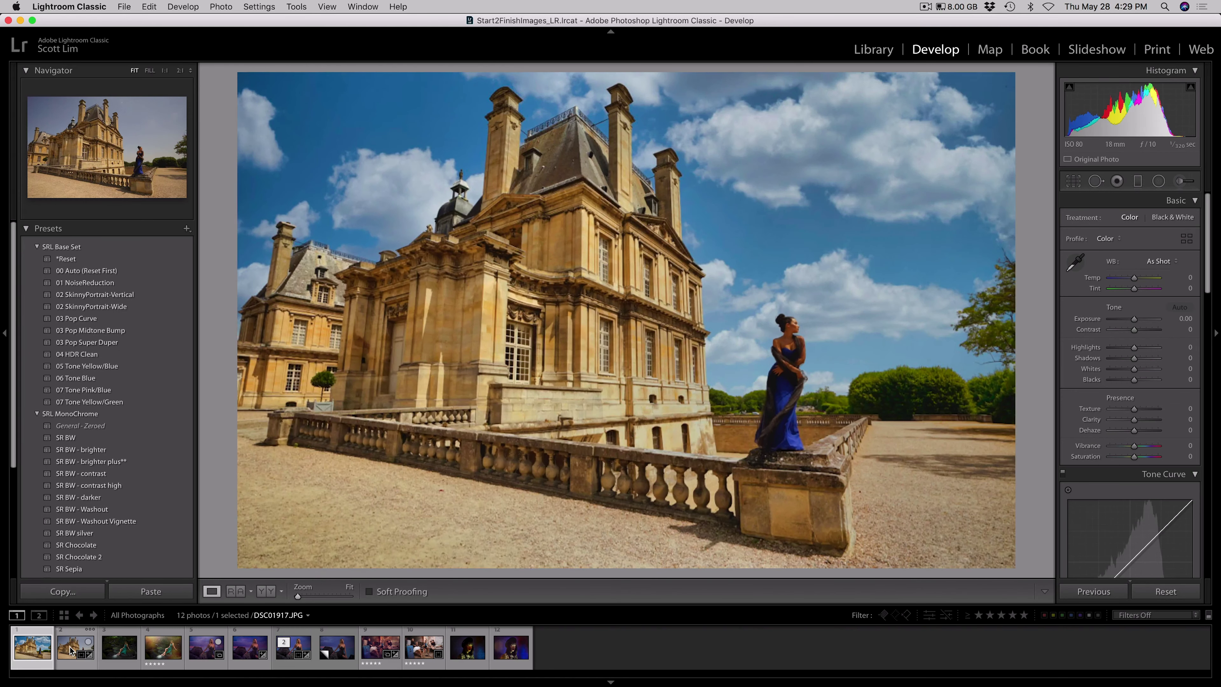
key("Right")
key("Left")
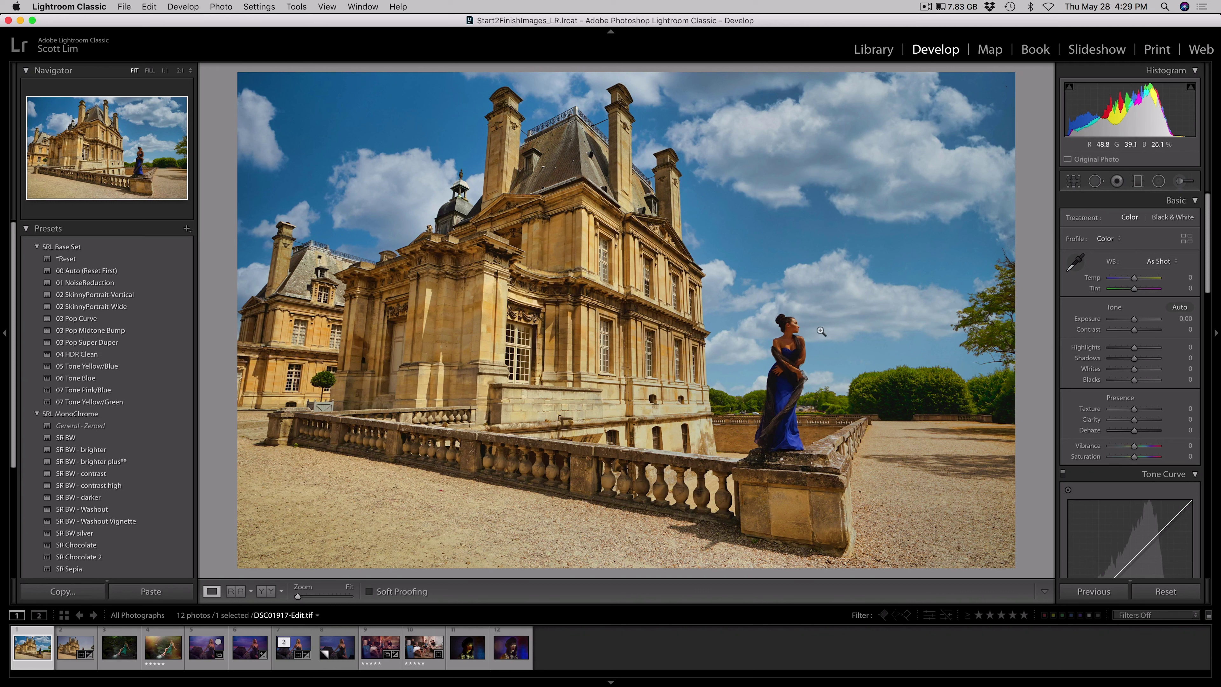
left_click(1158, 182)
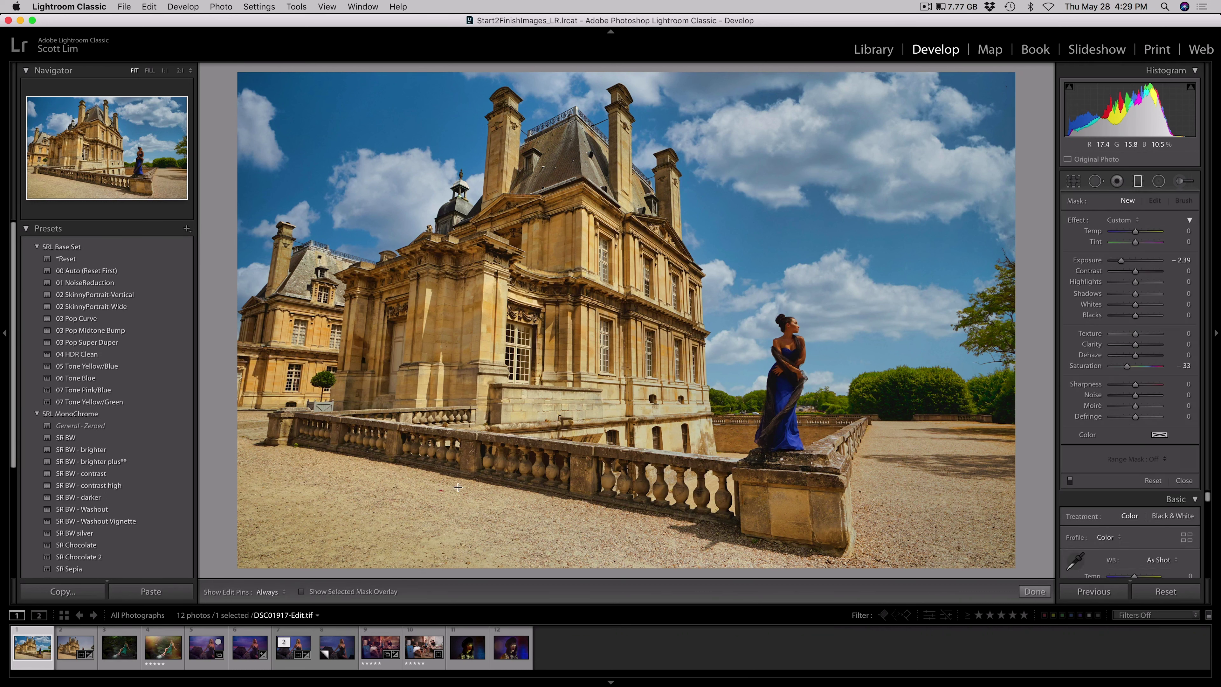
Switch to the Graduated Filter and choose the Exposure effect preset
left_click(1139, 184)
left_click(1138, 184)
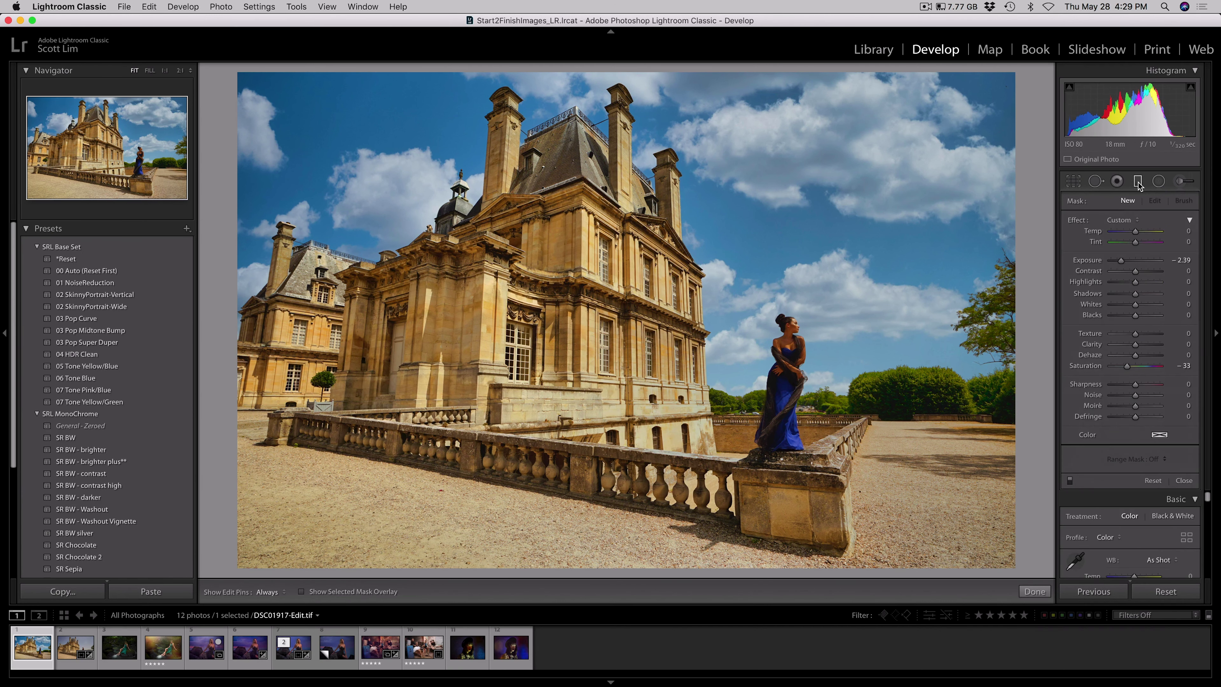
left_click(1130, 220)
left_click(1111, 249)
Drag two Exposure −1.57 gradients darkening the lower-left and lower-right foreground
left_click_drag(339, 571, 374, 381)
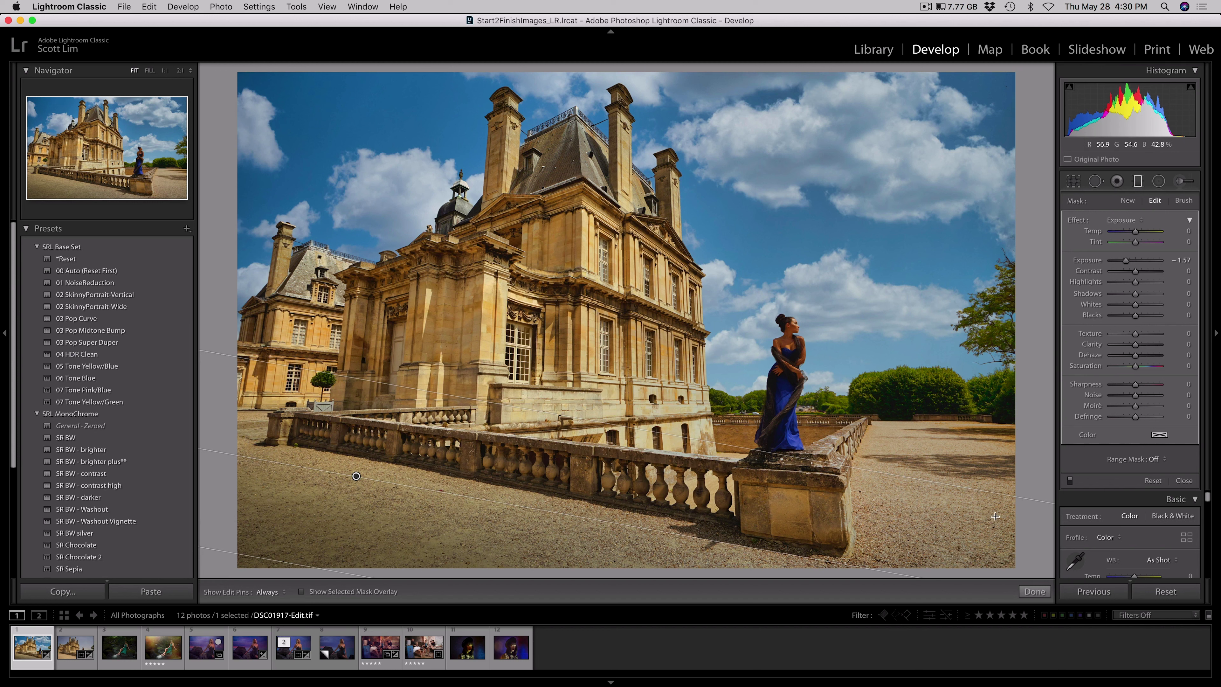
left_click_drag(1002, 523, 860, 418)
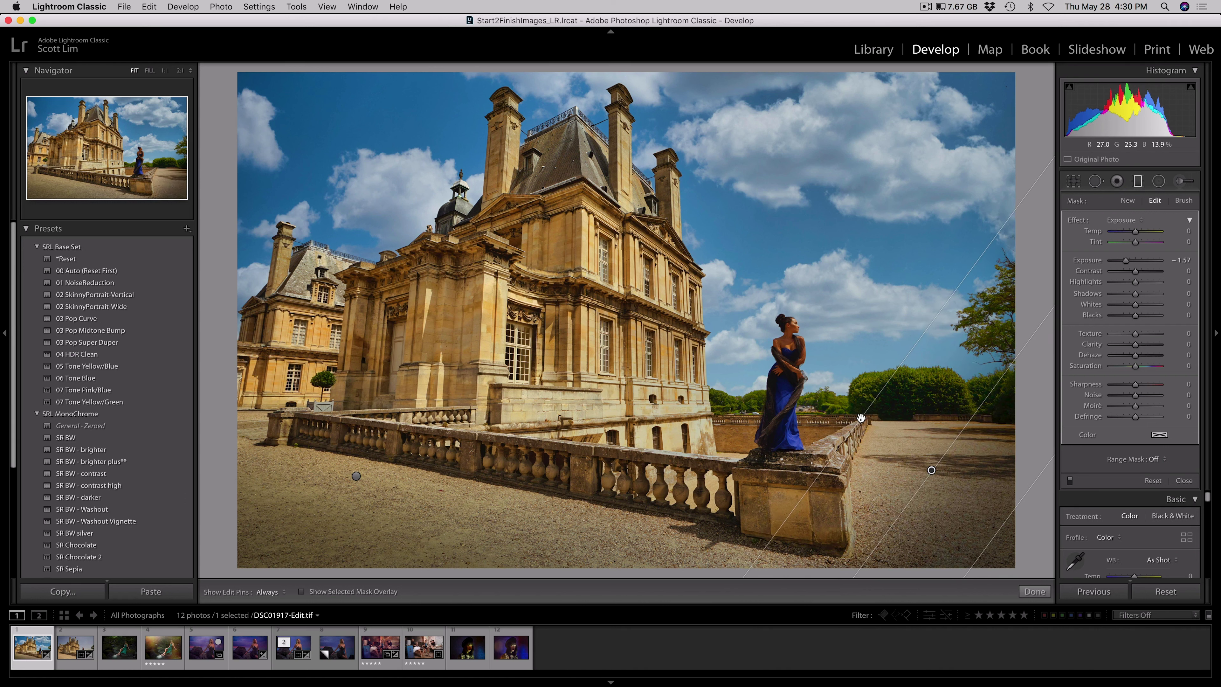
left_click(1180, 182)
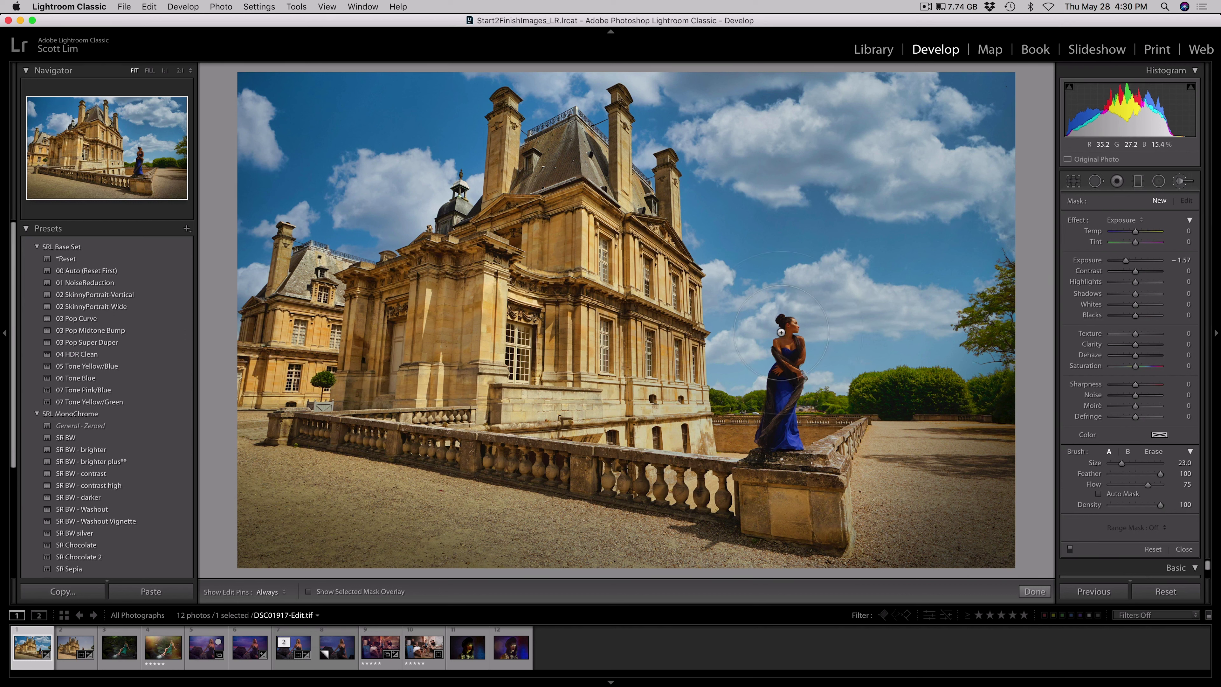
Draw a radial filter ellipse and centre it on the woman
left_click(1158, 182)
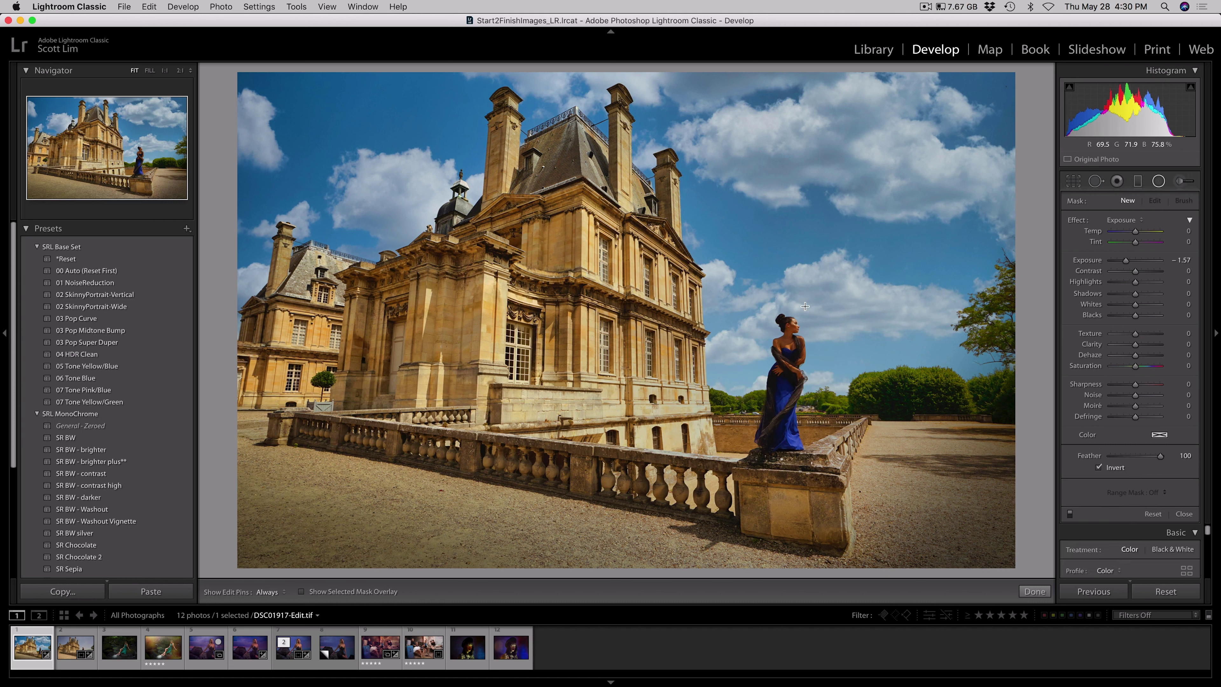
left_click_drag(779, 332, 817, 405)
left_click_drag(777, 339, 787, 360)
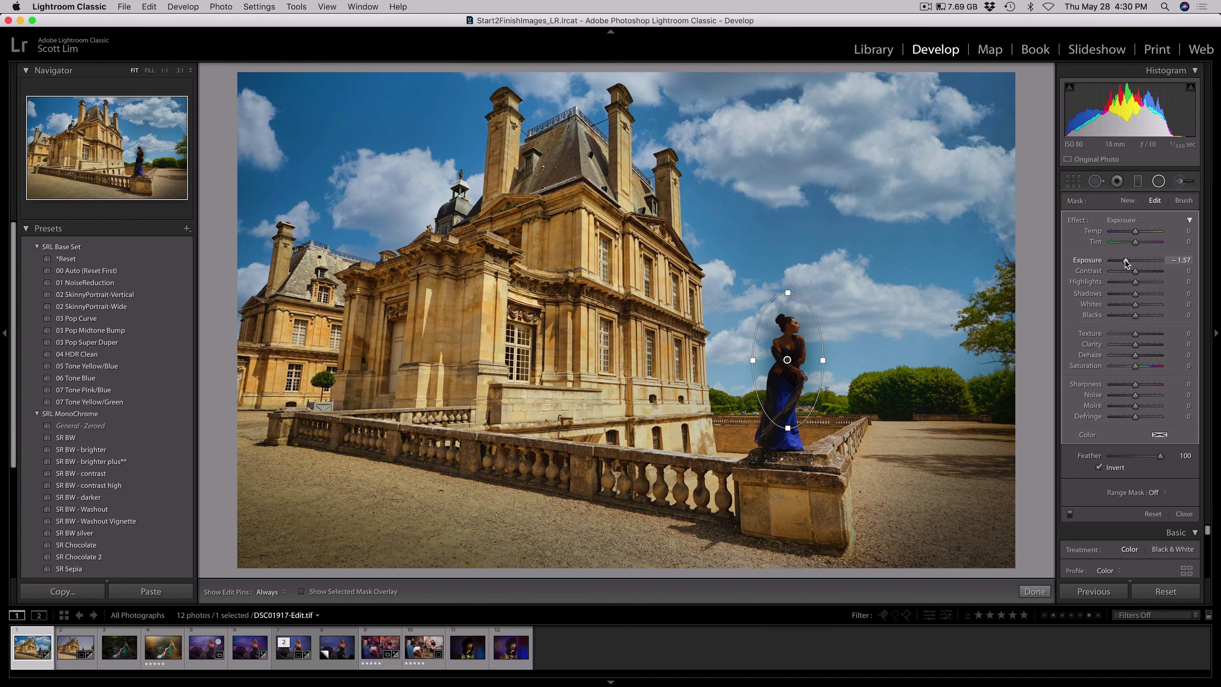
Set the radial filter's exposure to about 1.12 and widen the ellipse around the woman
left_click_drag(1125, 262, 1143, 264)
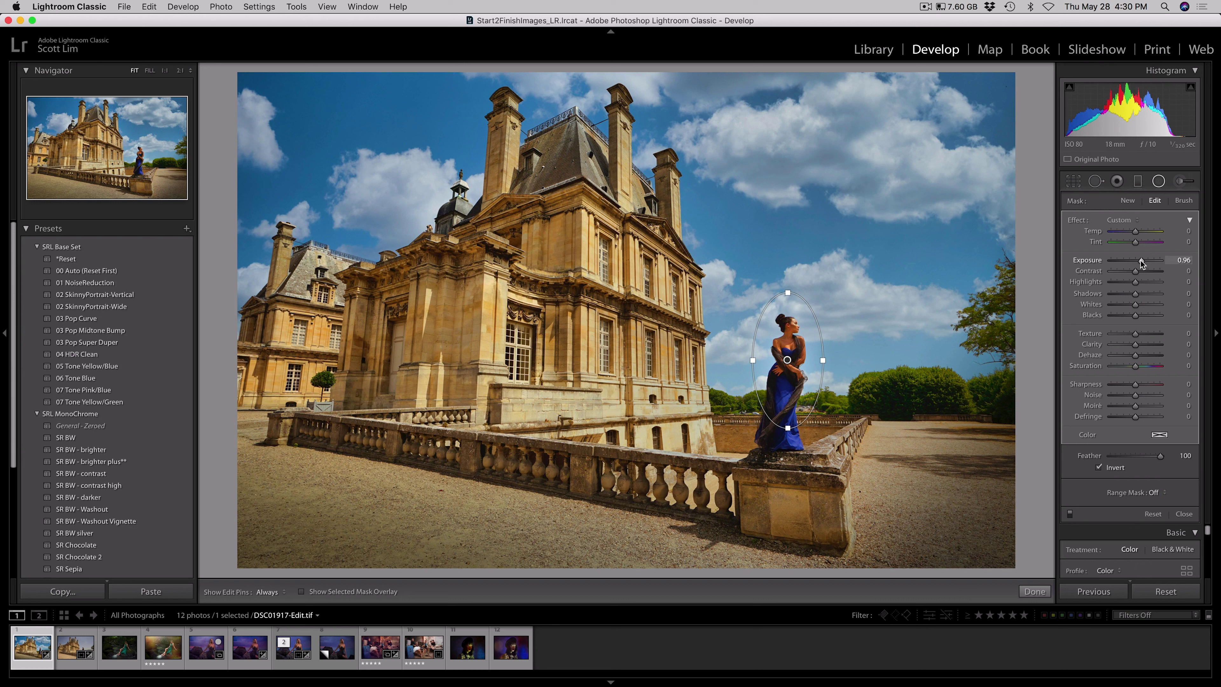
left_click_drag(1142, 264, 1159, 264)
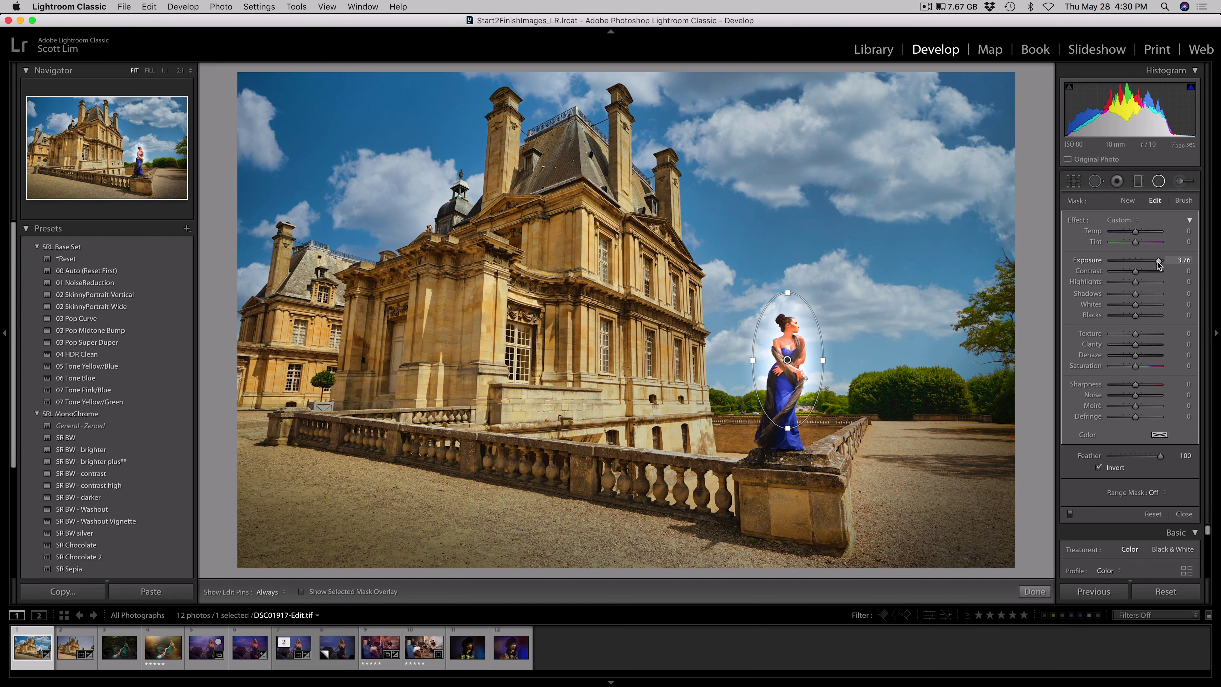
left_click_drag(1149, 263, 1140, 265)
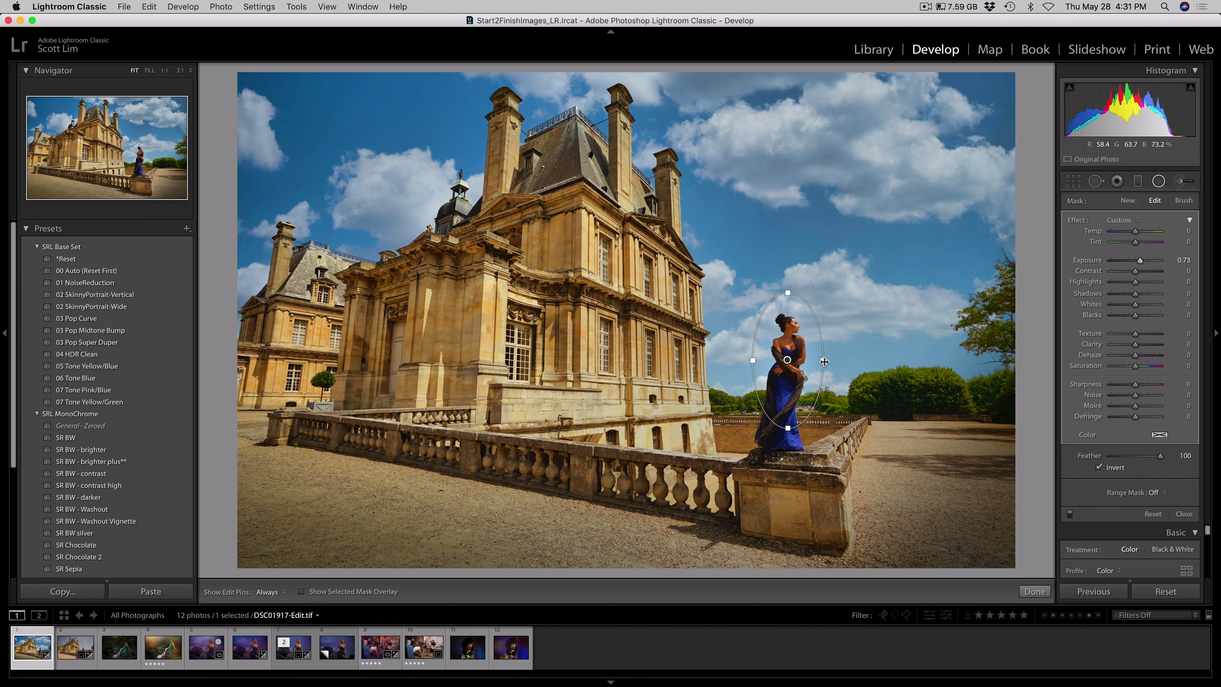
left_click_drag(826, 363, 831, 360)
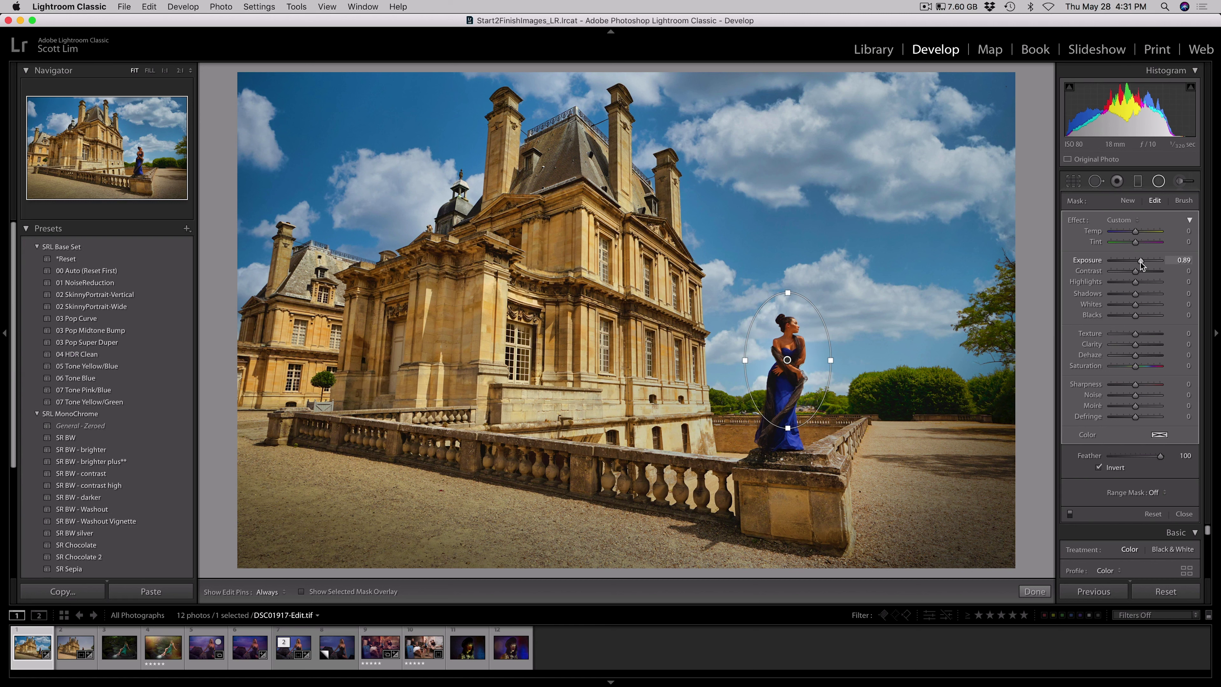
left_click_drag(1140, 261, 1142, 262)
left_click(1159, 182)
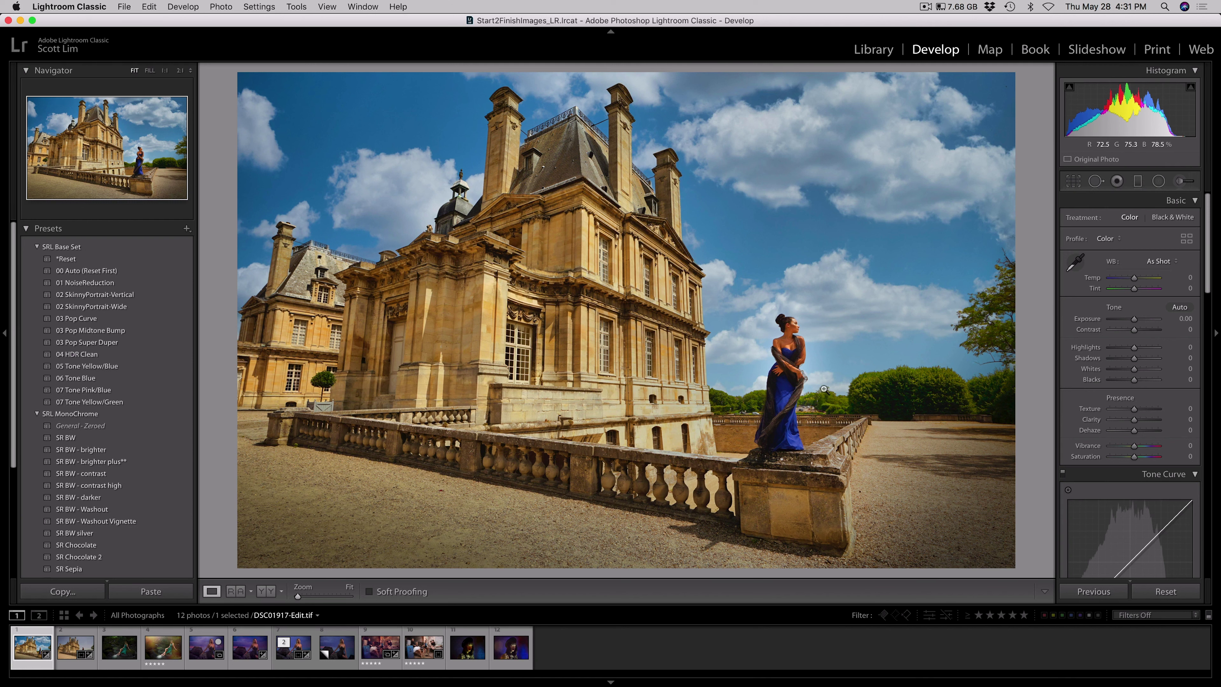
key("backslash")
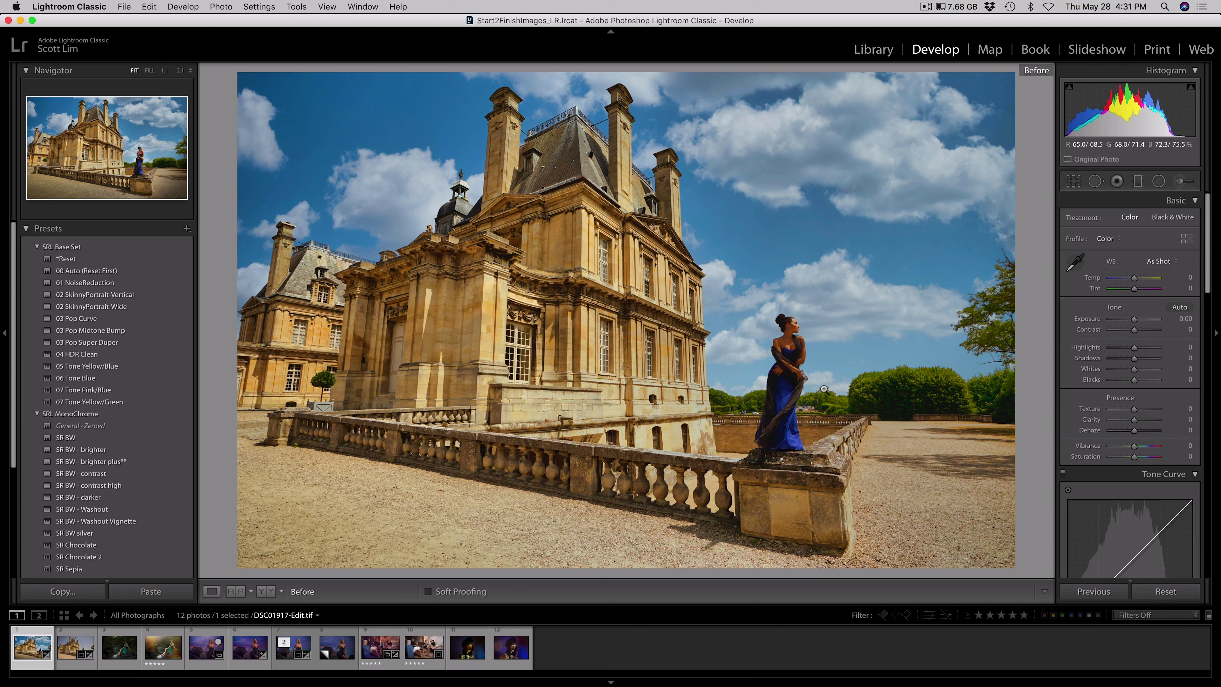
key("backslash")
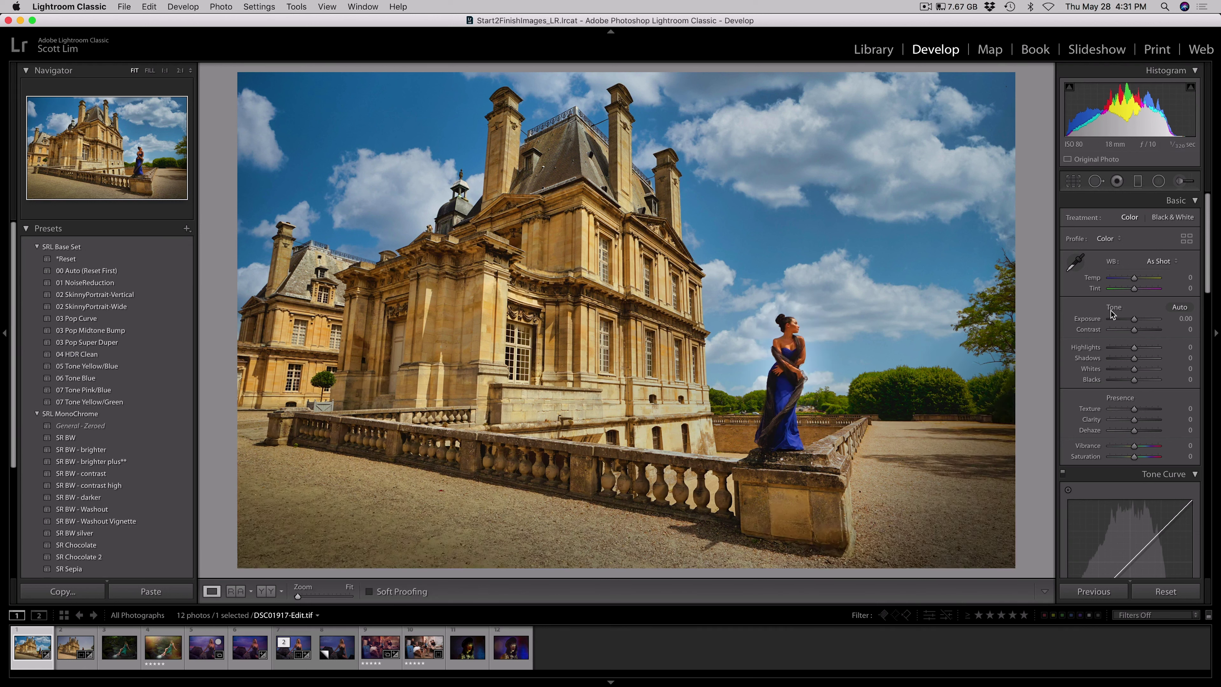
key("backslash")
key("backslash")
key("backslash")
key("backslash")
key("backslash")
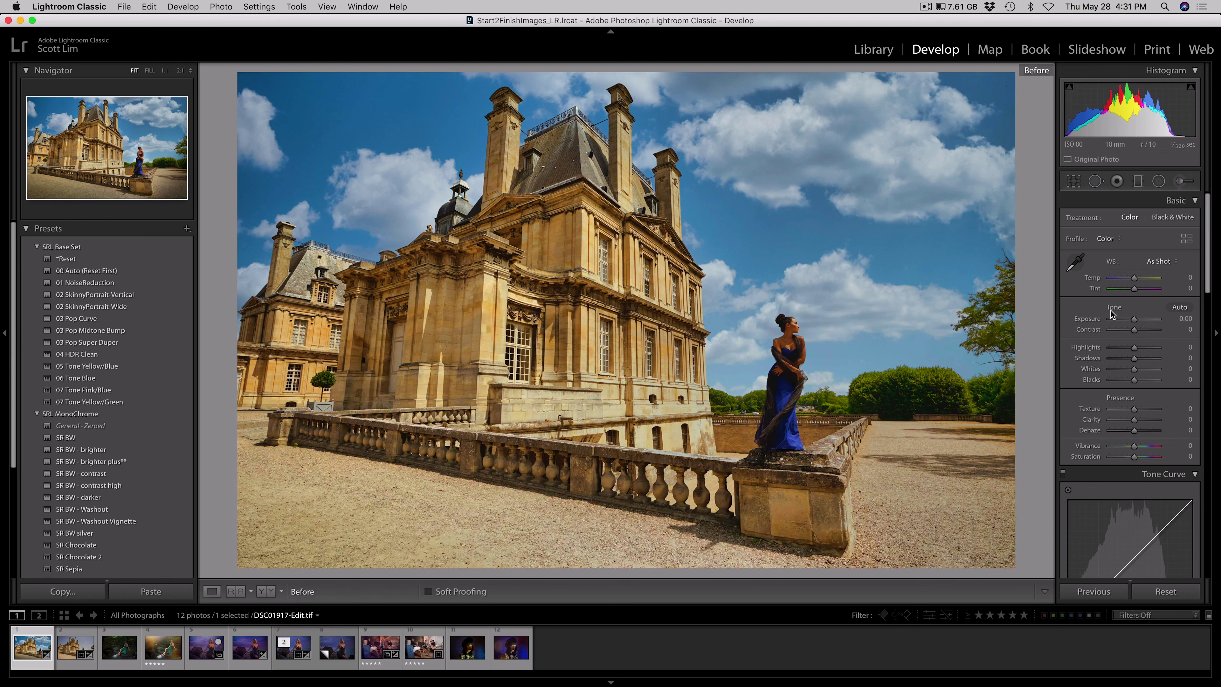
key("backslash")
key("backslash")
key("backslash")
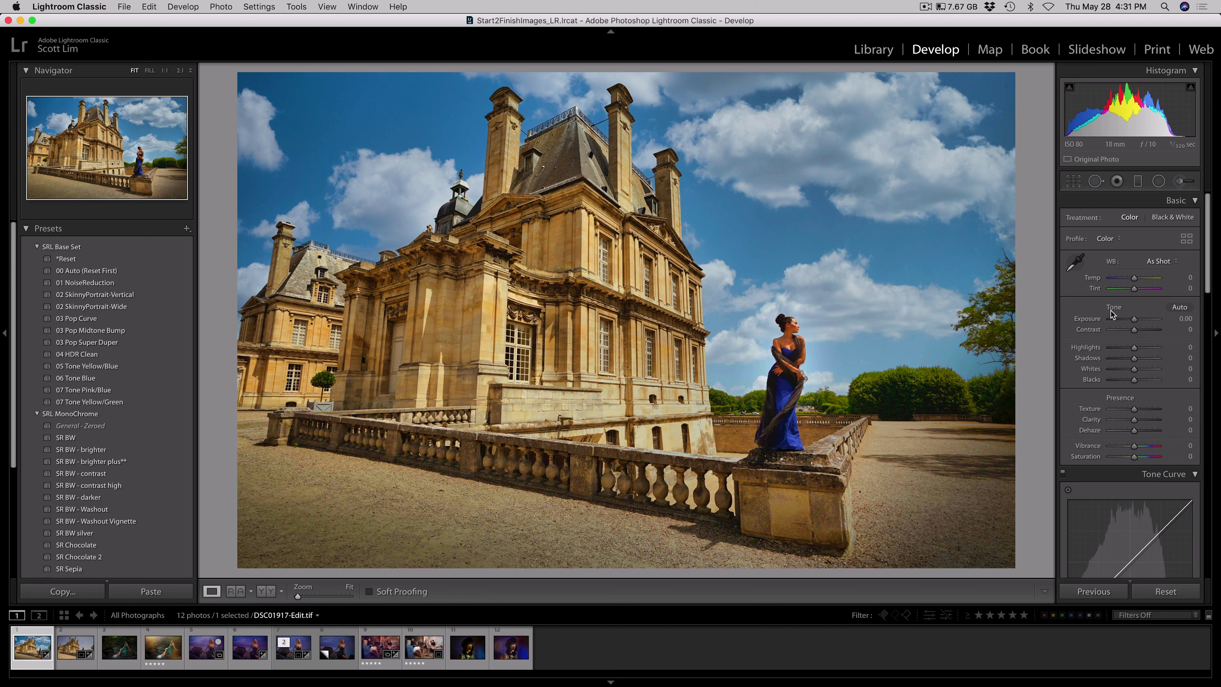
key("backslash")
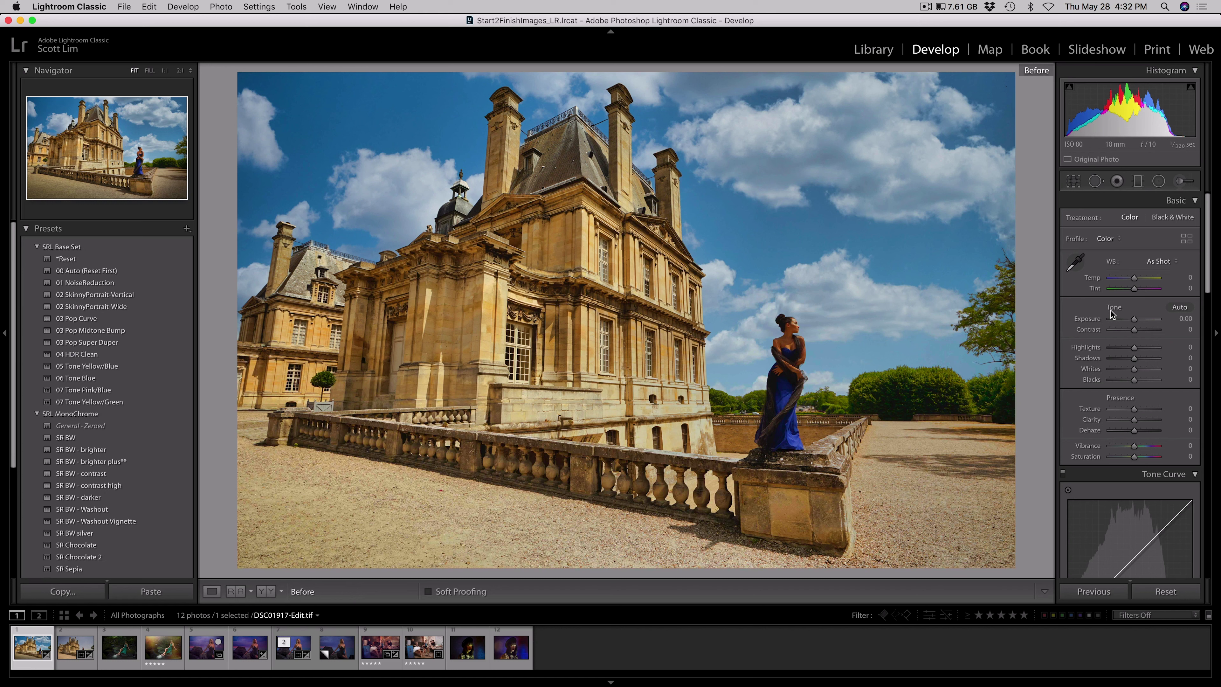
key("backslash")
key("backslash")
key("backslash")
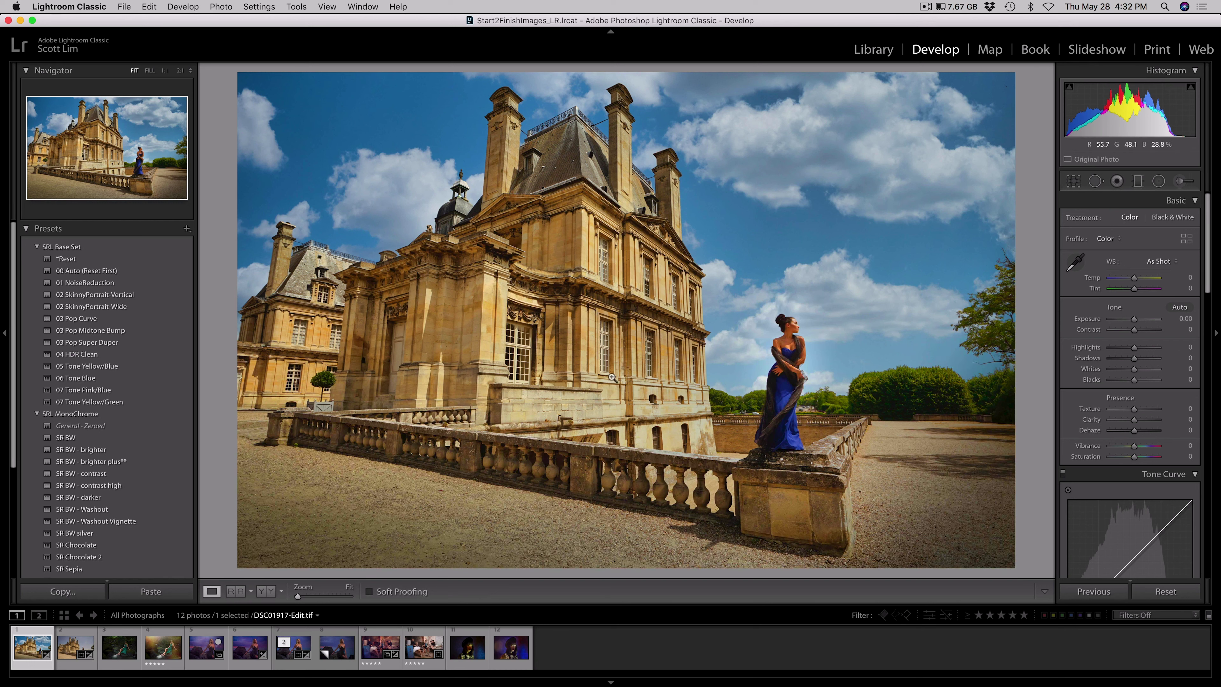
key("backslash")
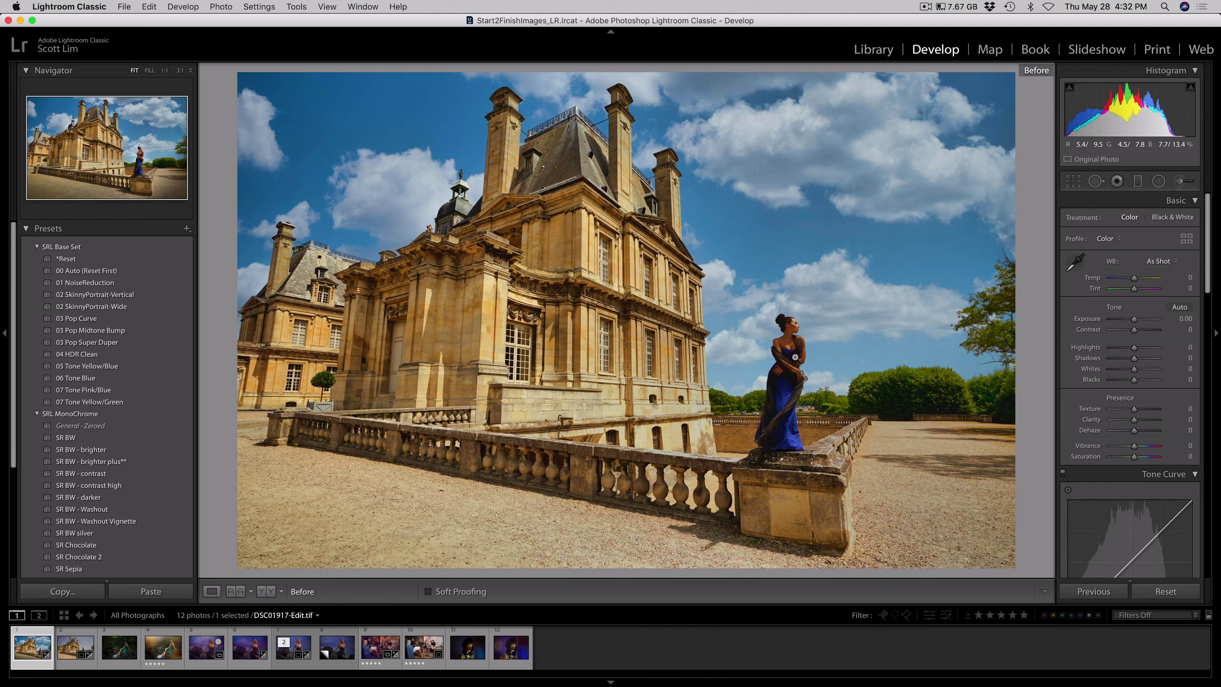
key("backslash")
key("backslash")
key("backslash")
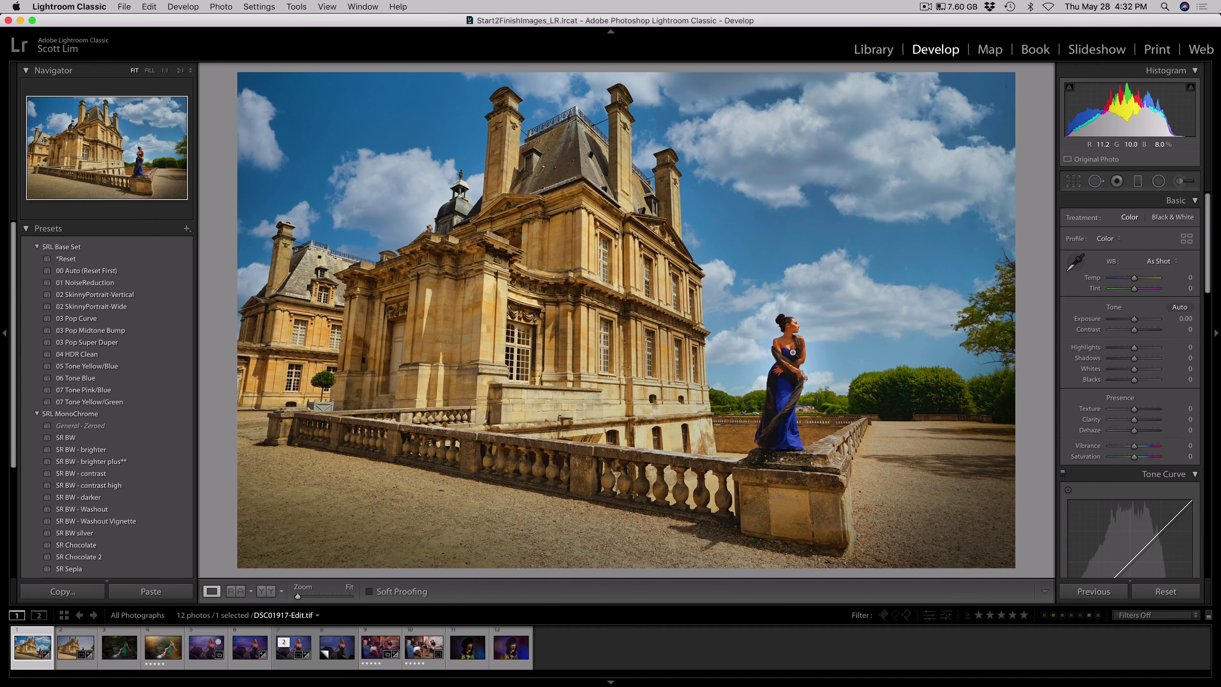
key("backslash")
key("backslash")
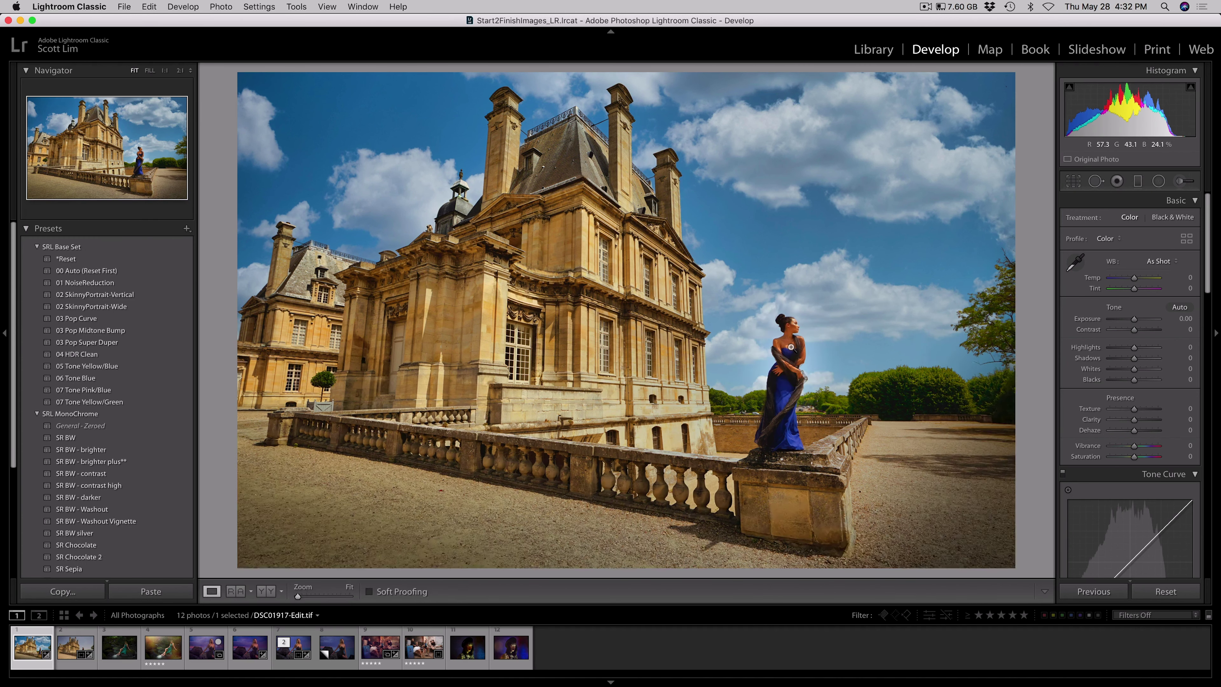